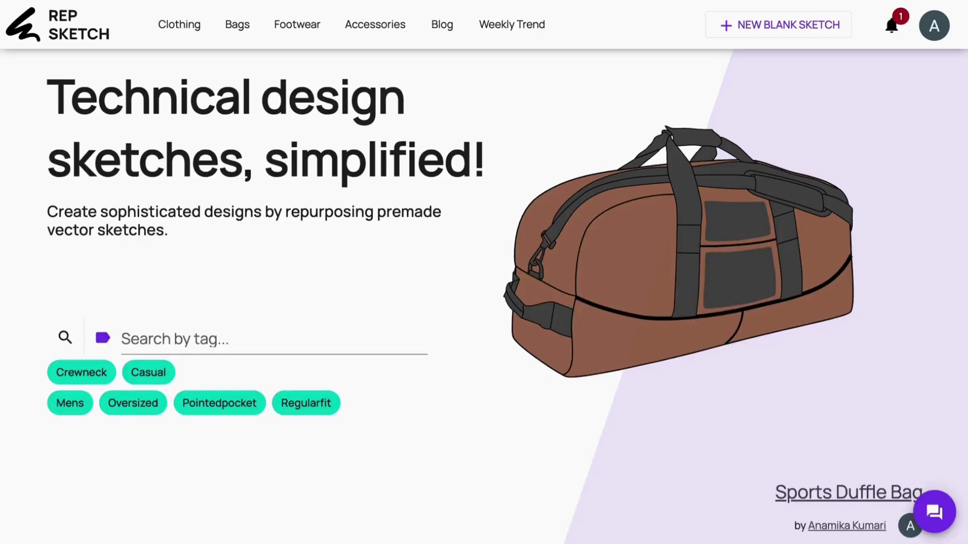
Step: Browse the Community Shoutouts sketches on the home page
scroll(483, 296, down, 8)
scroll(484, 296, down, 10)
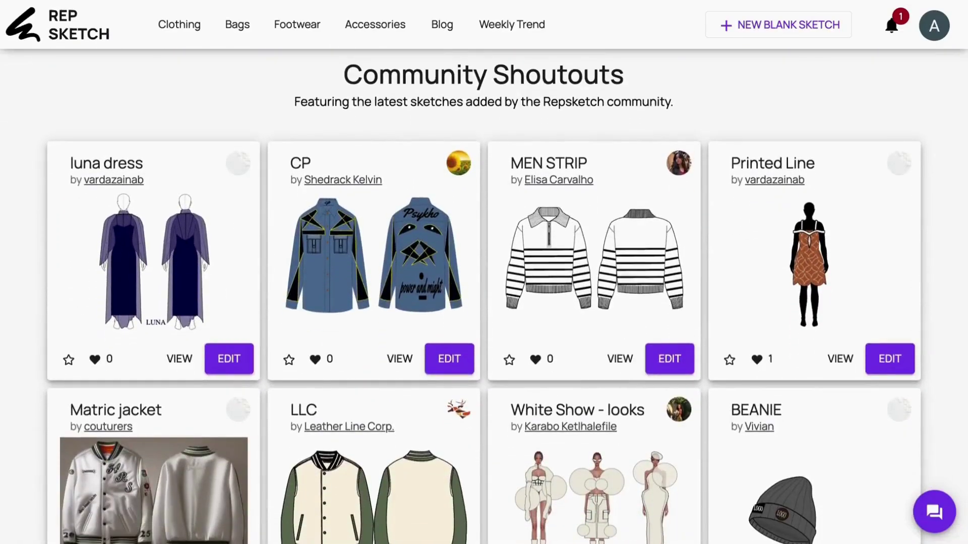
scroll(484, 297, down, 11)
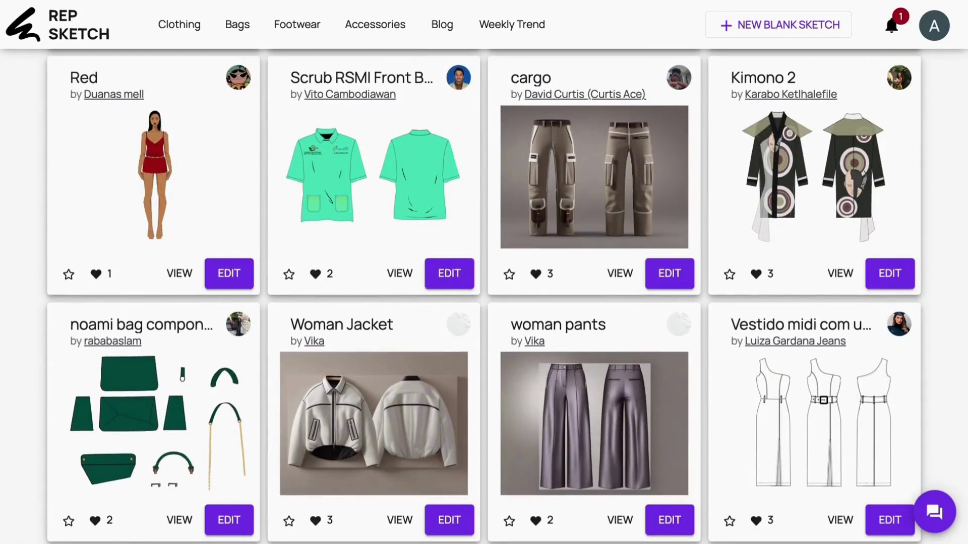
scroll(484, 296, down, 14)
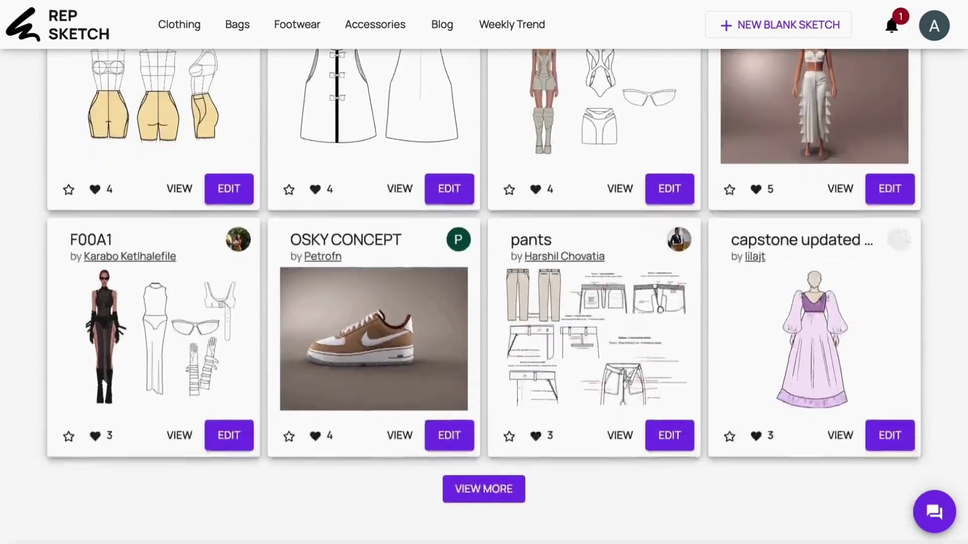
scroll(484, 297, down, 6)
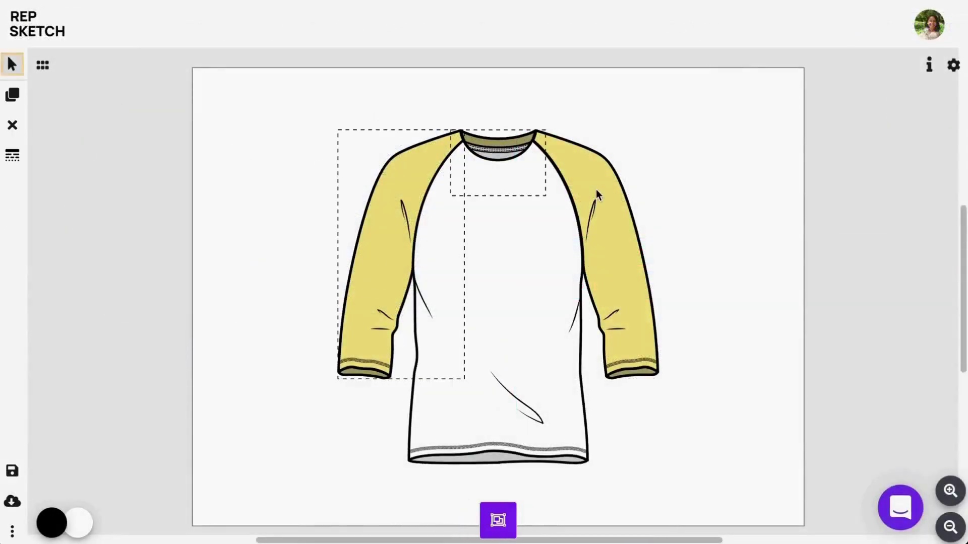
Step: Delete the selected part of the T-shirt sketch and insert a long raglan sleeve component from the library
click(12, 124)
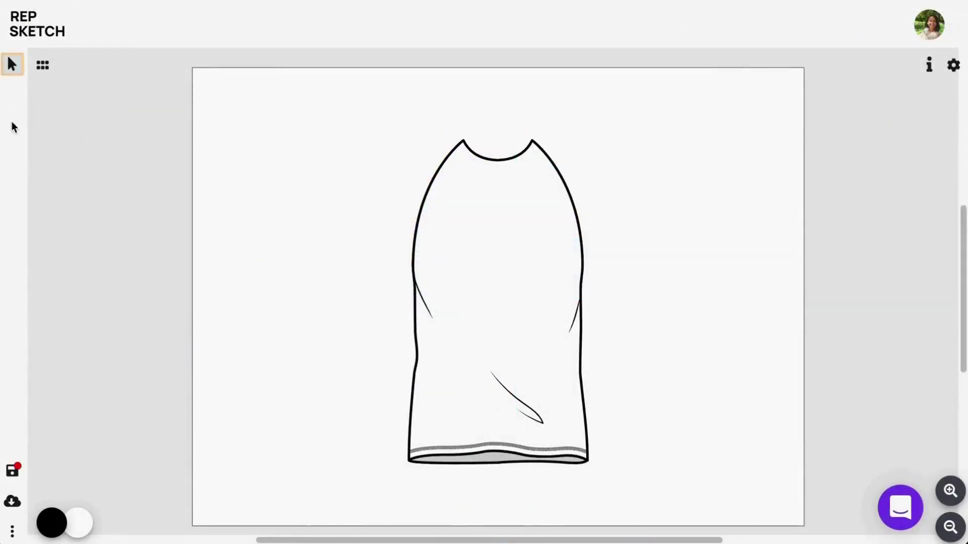
click(42, 64)
click(330, 263)
click(194, 263)
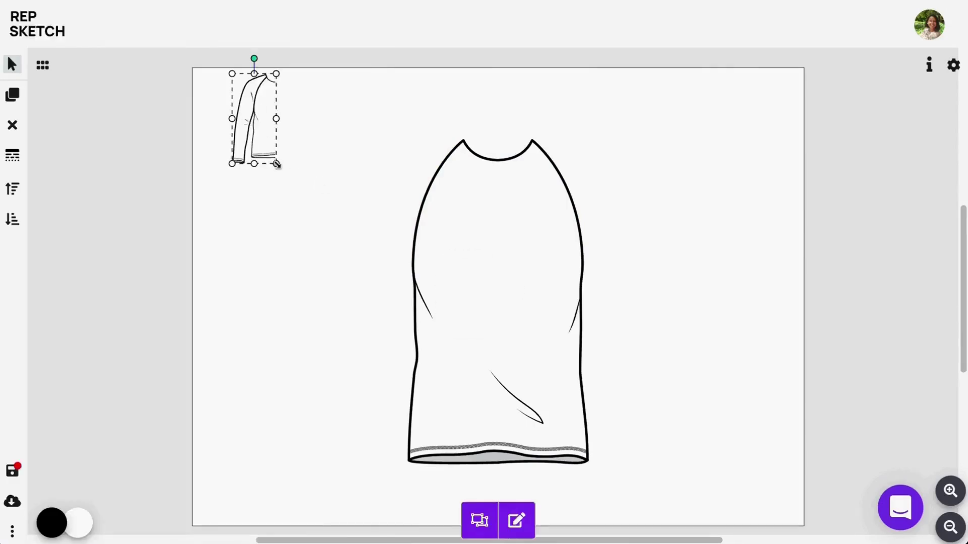
Step: Enlarge the raglan sleeve, fit it to the shirt's left armhole, and place a duplicate on the right side
drag(277, 164, 386, 222)
drag(389, 258, 435, 272)
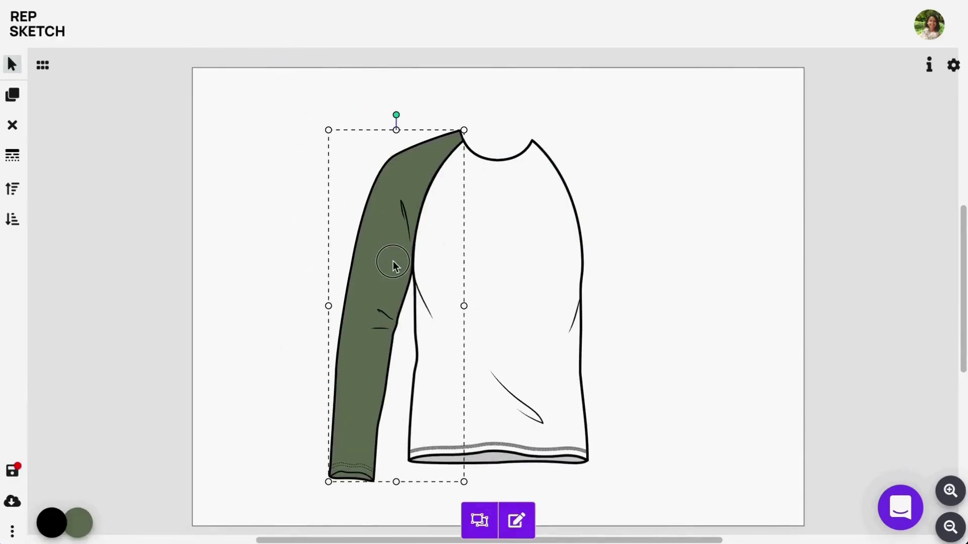
click(13, 95)
drag(396, 306, 670, 304)
Step: Look through the Necklines & Collars components for tops
click(324, 122)
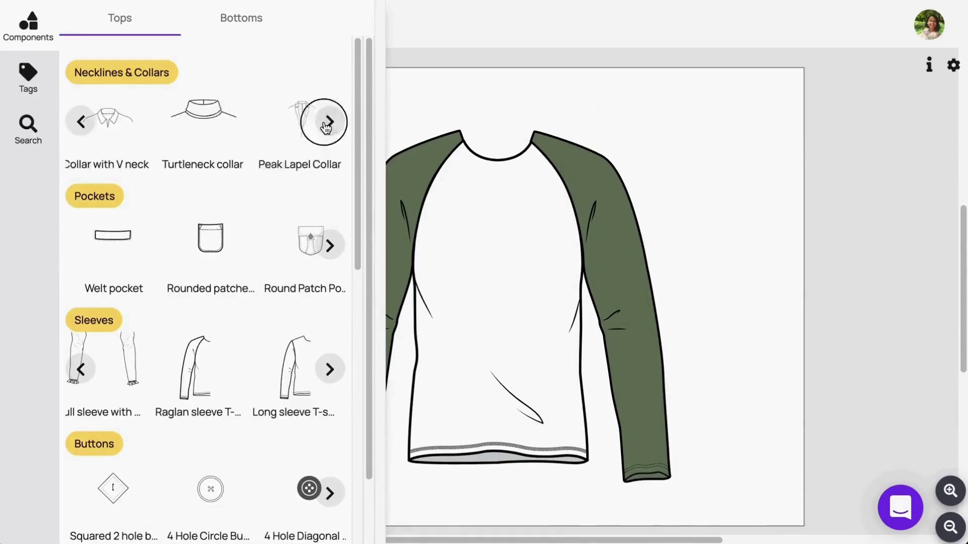
click(80, 124)
click(741, 210)
click(268, 89)
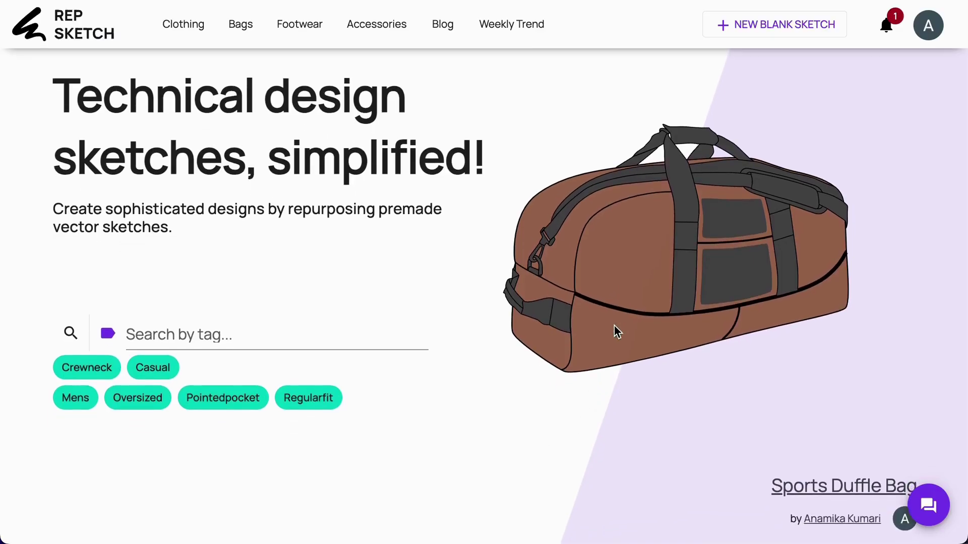
Step: Look through the home page's sketch collections, from Community Shoutouts through Ethnic Wear and Maternity Wear to the coats
scroll(965, 282, down, 10)
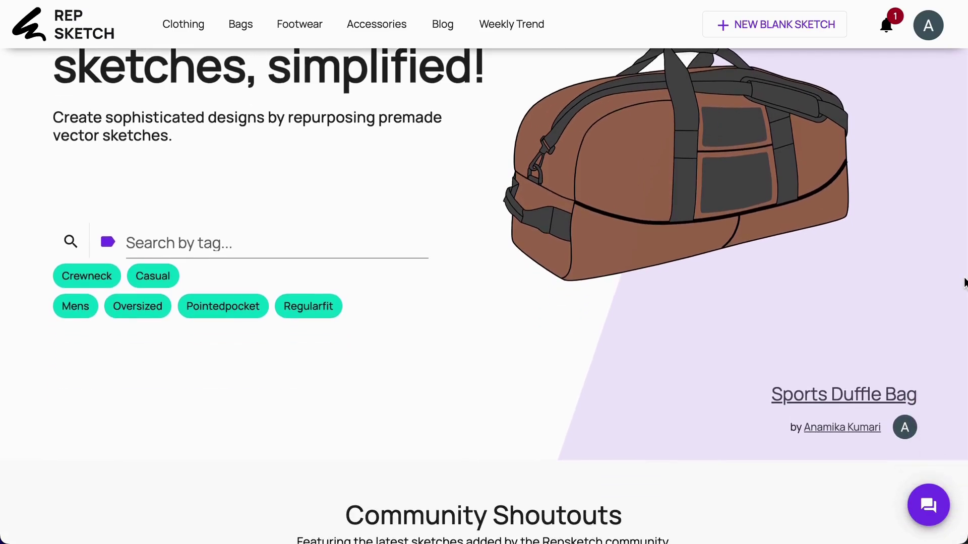
scroll(964, 282, down, 8)
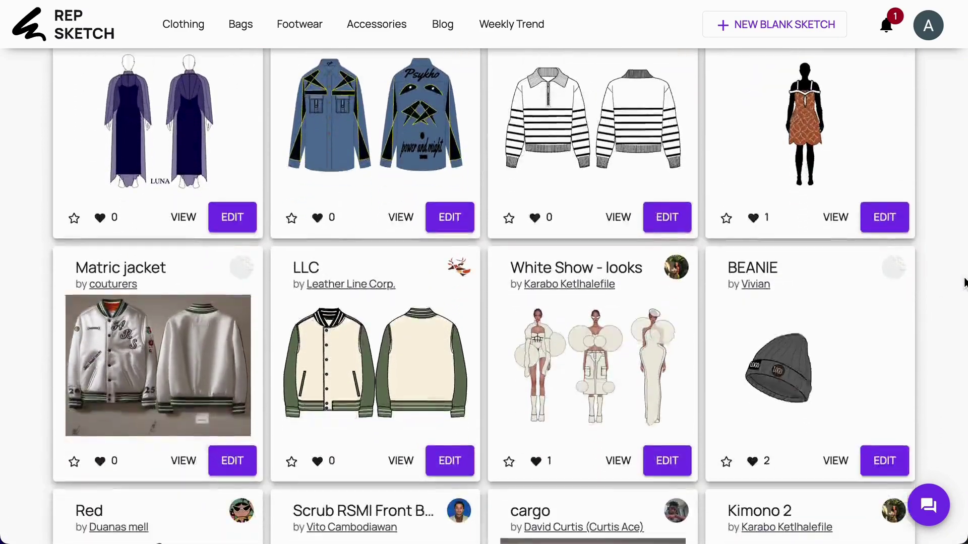
scroll(964, 282, down, 7)
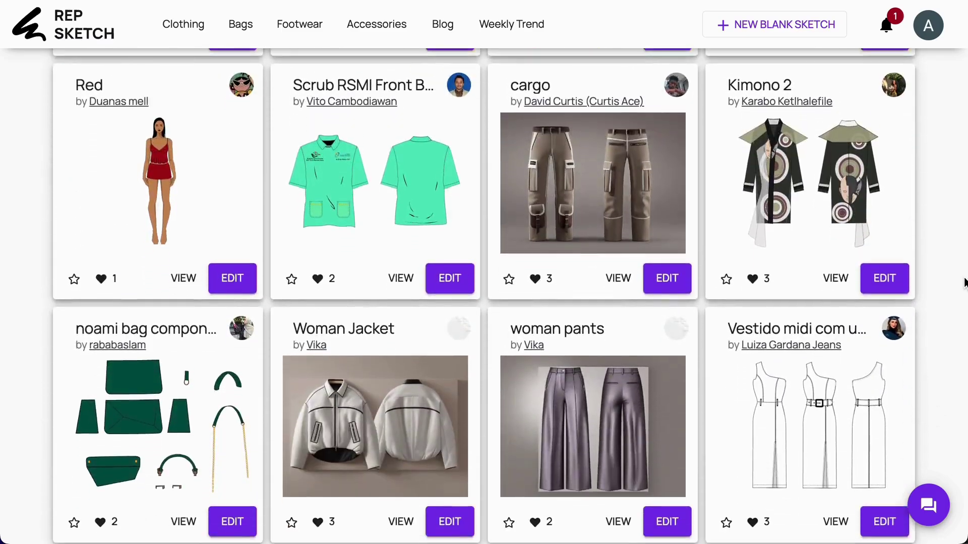
scroll(965, 282, down, 10)
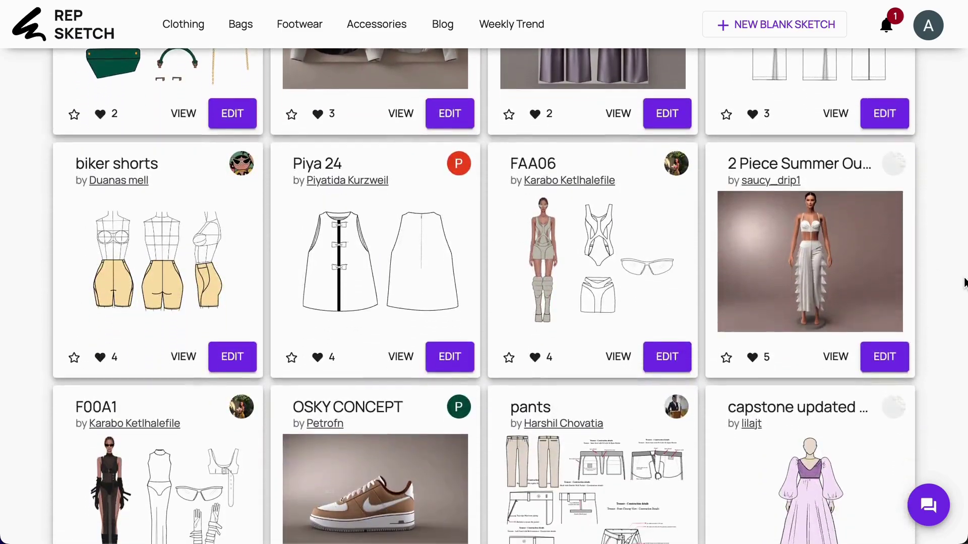
scroll(964, 283, down, 12)
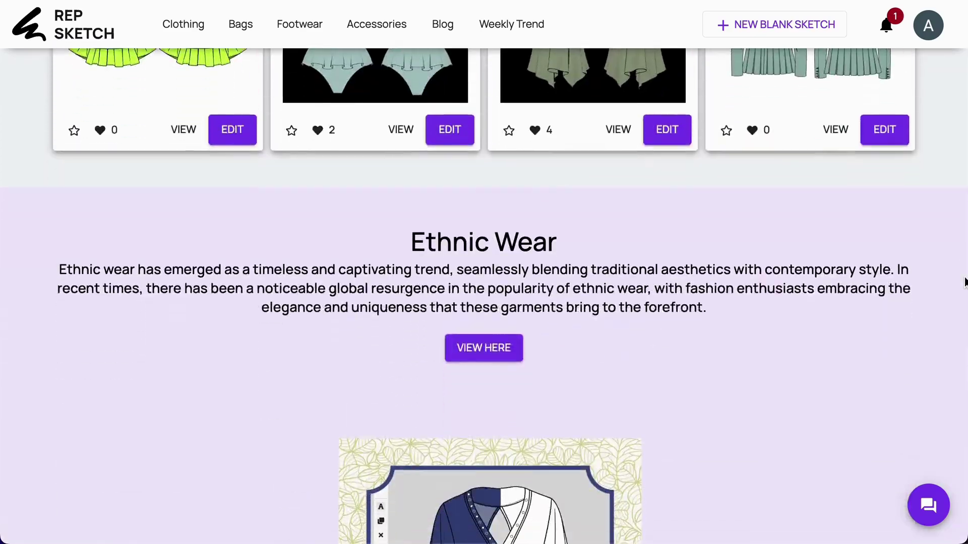
scroll(965, 282, down, 12)
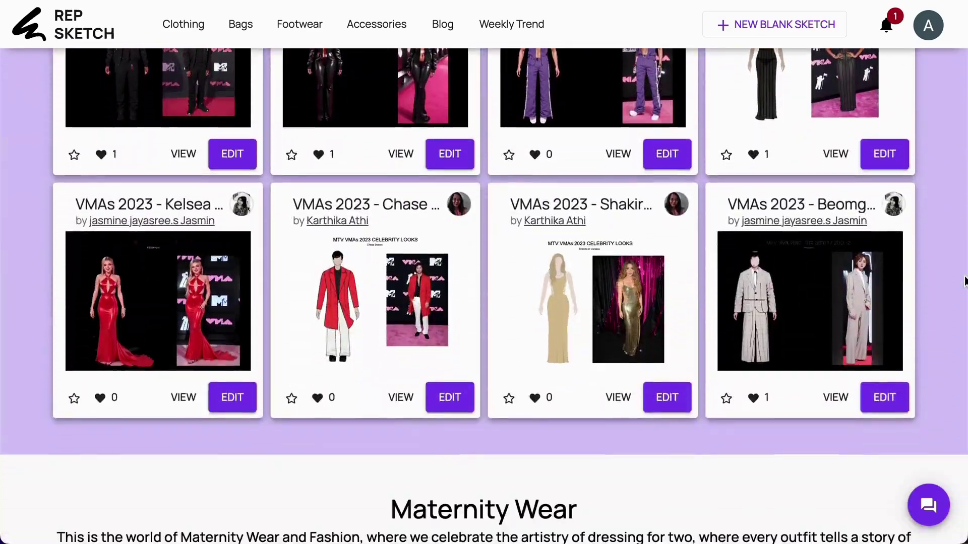
scroll(964, 281, down, 10)
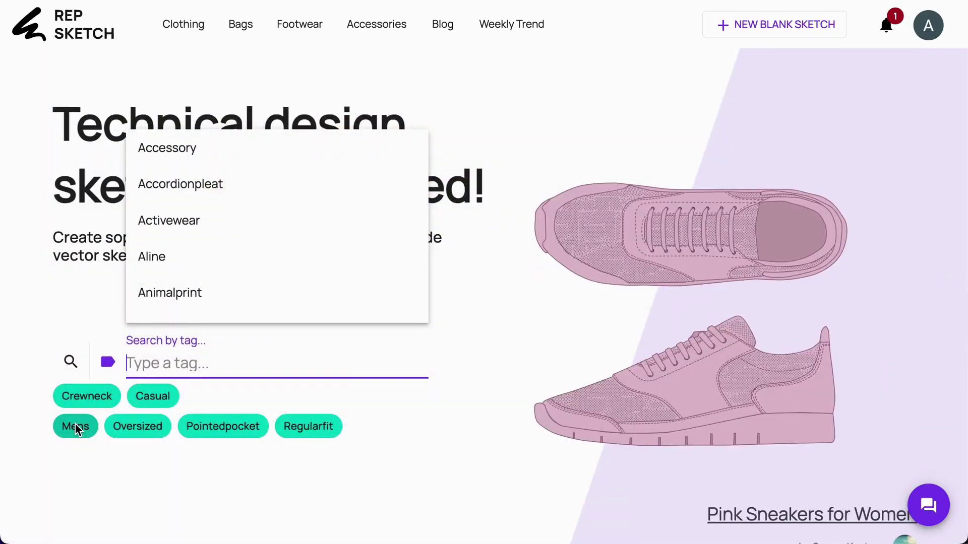
Step: Search the sketches by the tags Mens and Crewneck, and by the keyword "men's t-shirt"
click(75, 427)
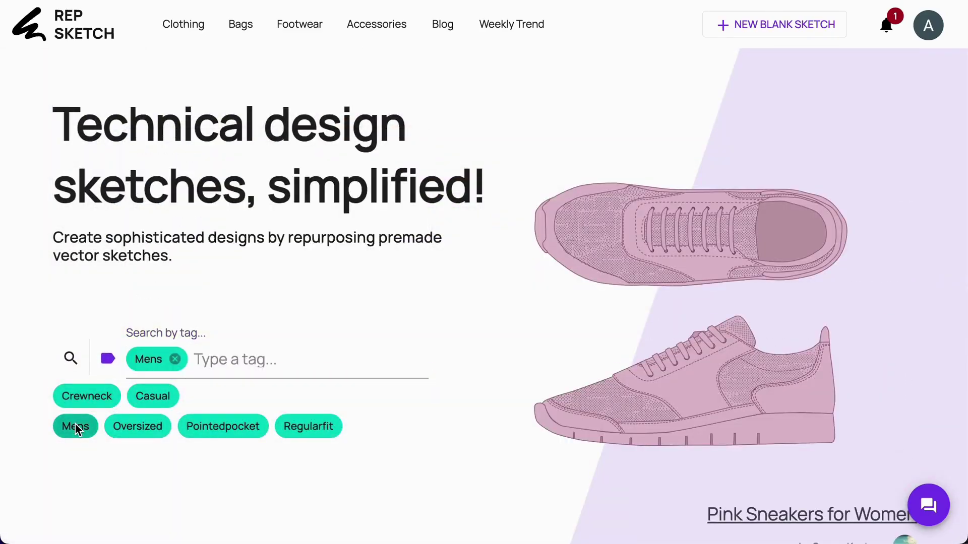
text(CRE)
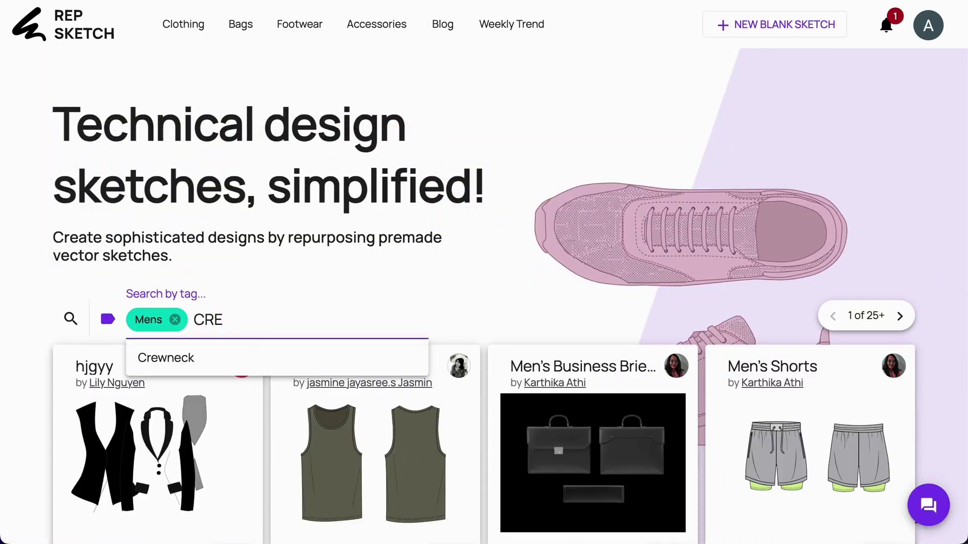
click(232, 359)
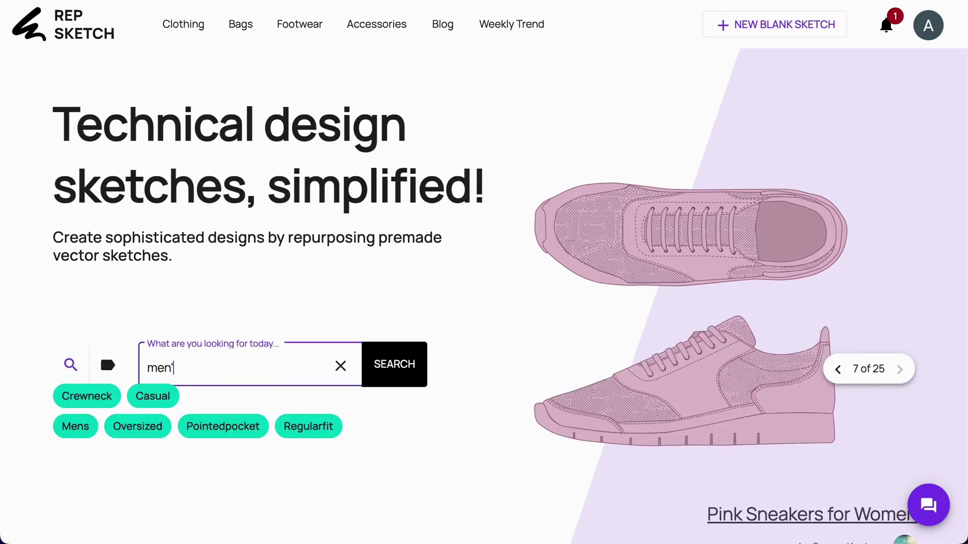
click(377, 376)
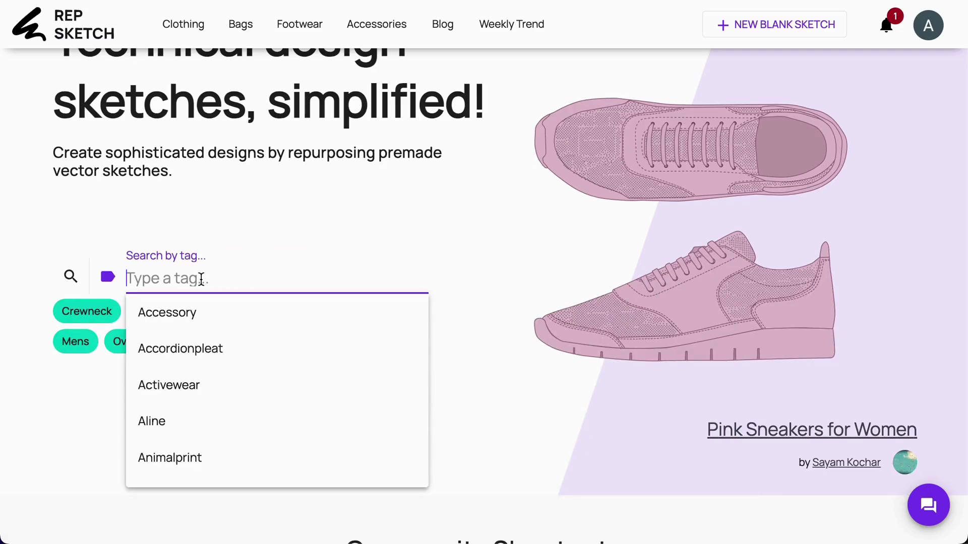
Step: Search the sketches by the tags Kid and Tshirt
text(Kid)
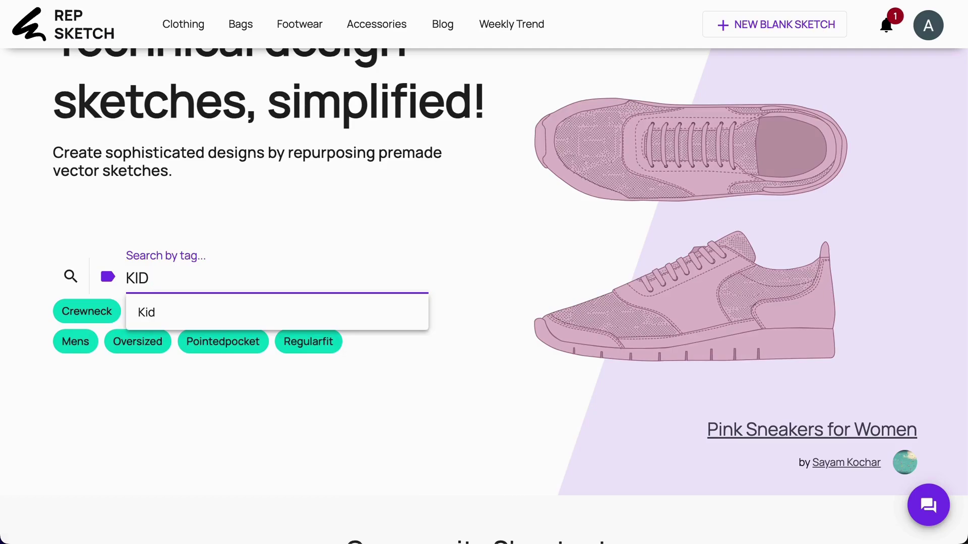
key(Return)
text(TSHI)
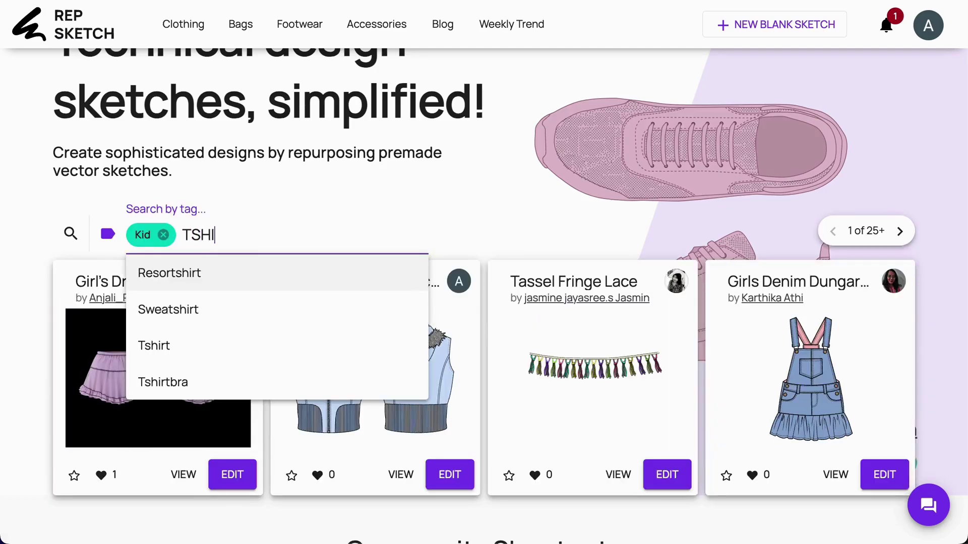
click(184, 344)
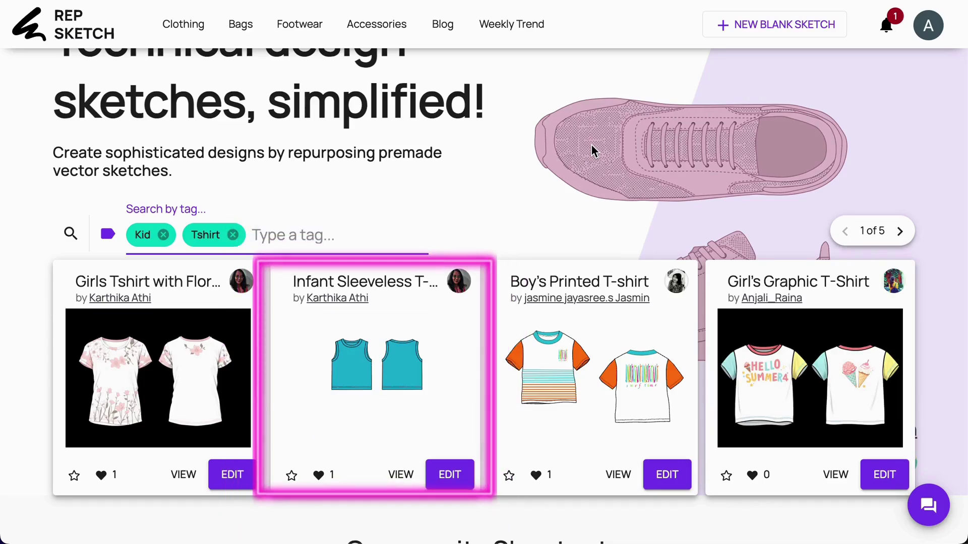
Step: View the Infant Sleeveless T-shirt sketch and repurpose it as an editable copy
click(398, 476)
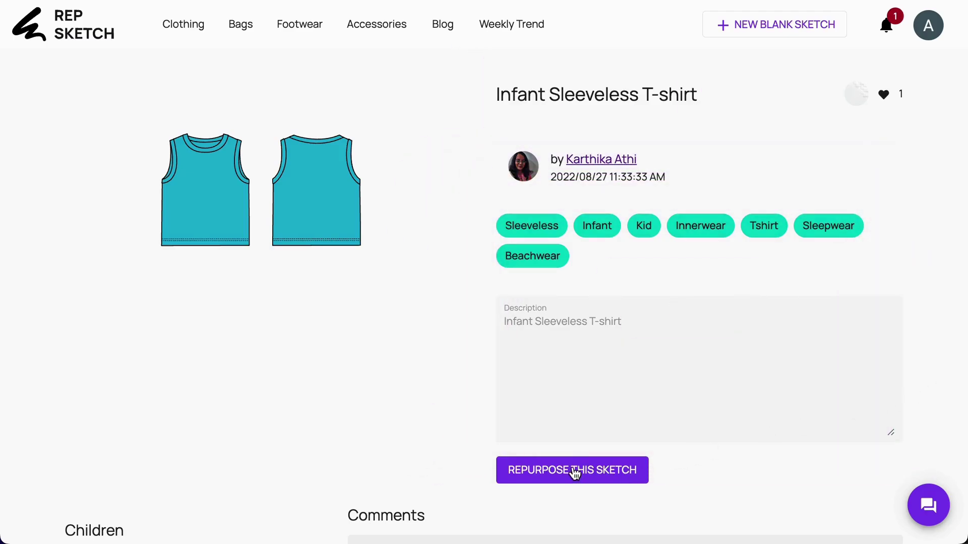
click(573, 471)
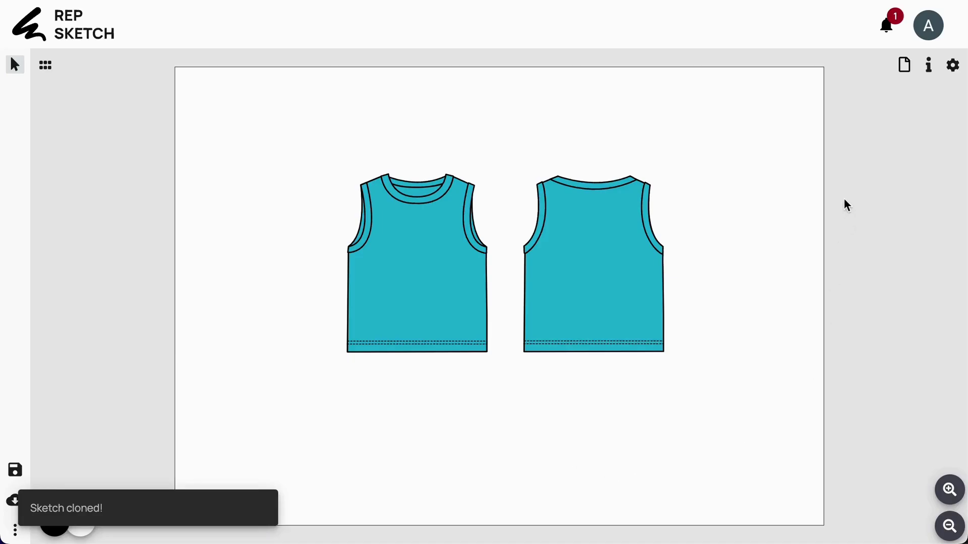
Step: Delete the armhole binding on the left side of the T-shirt's front view
click(14, 65)
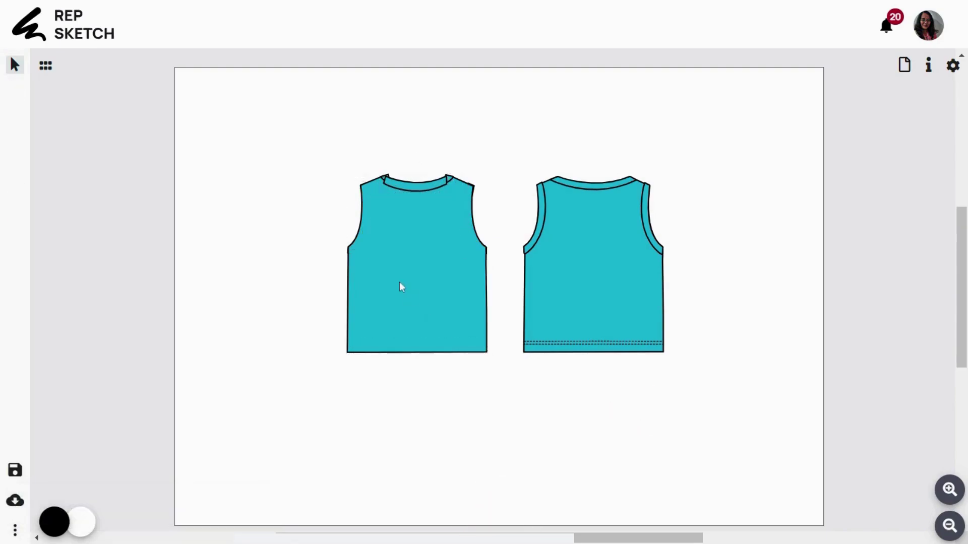
click(399, 282)
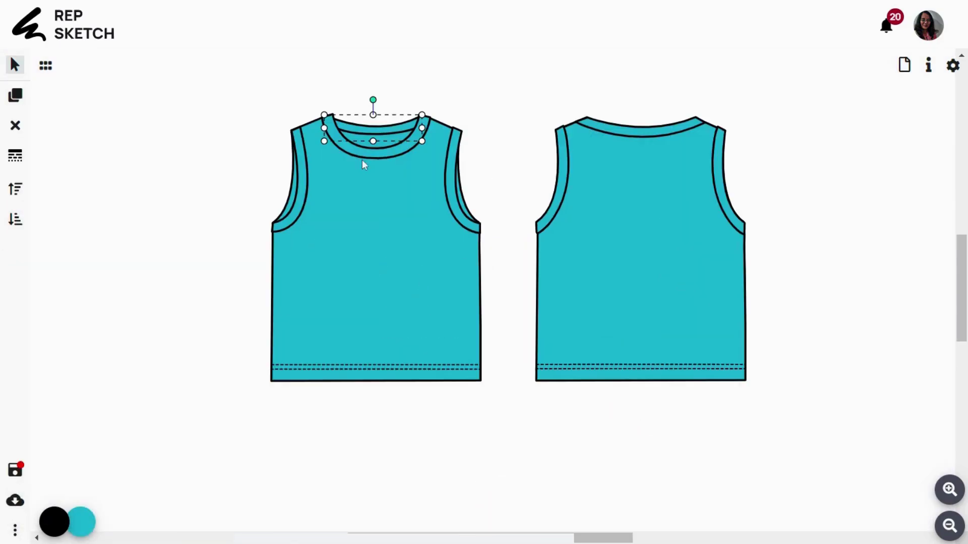
click(304, 194)
key(Delete)
click(372, 158)
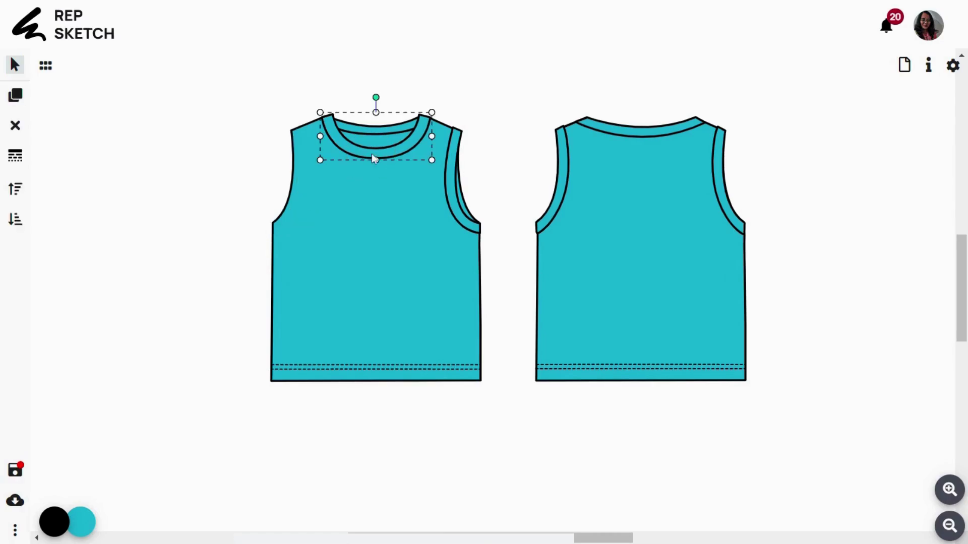
key(Delete)
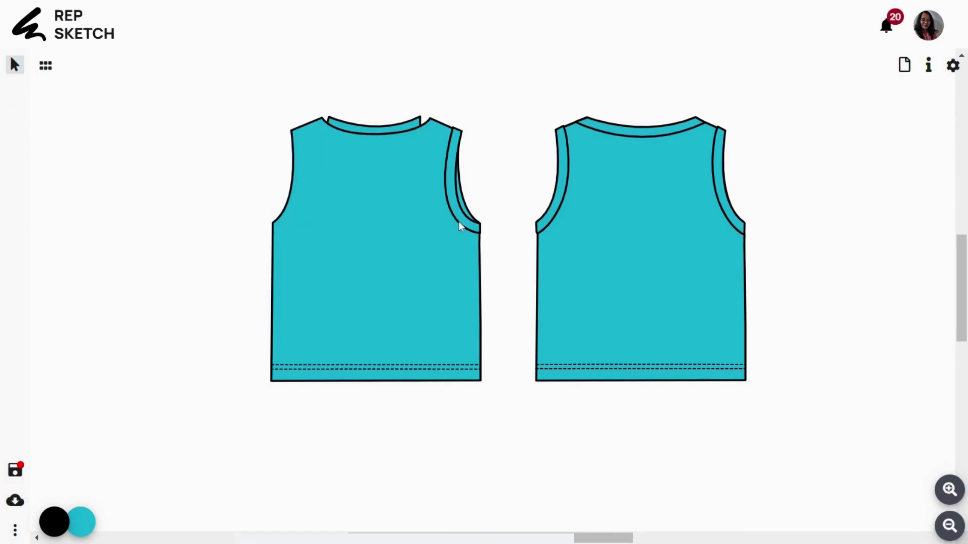
key(ctrl+z)
Step: Delete the right armhole binding and both dashed hem stitch lines from the T-shirt's front view
click(459, 224)
key(Delete)
click(378, 371)
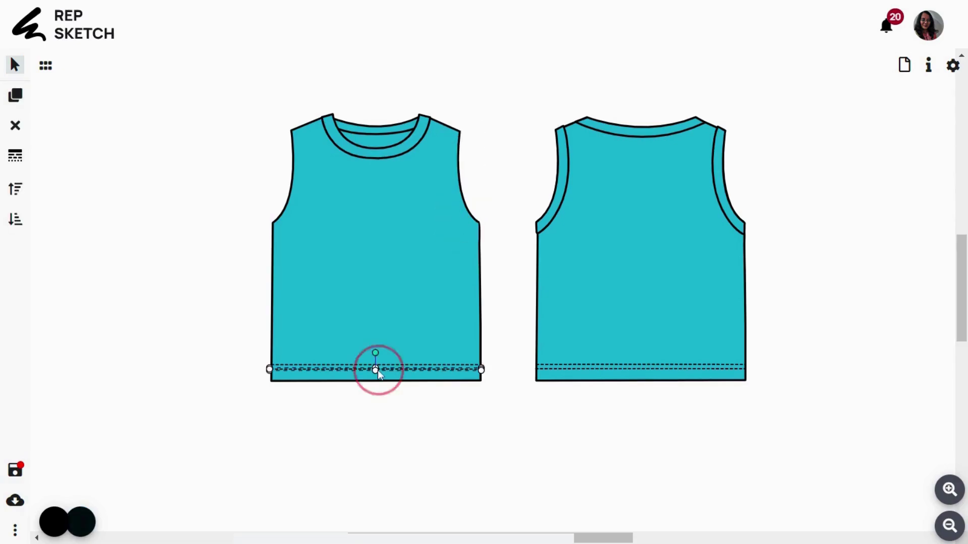
key(Delete)
click(362, 369)
click(359, 366)
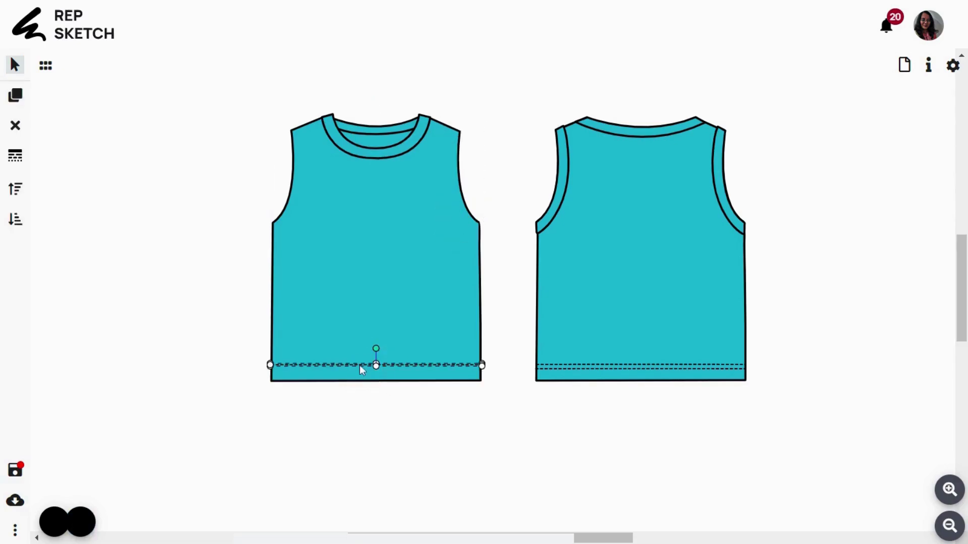
key(Delete)
Step: Delete the entire back view of the T-shirt
click(560, 93)
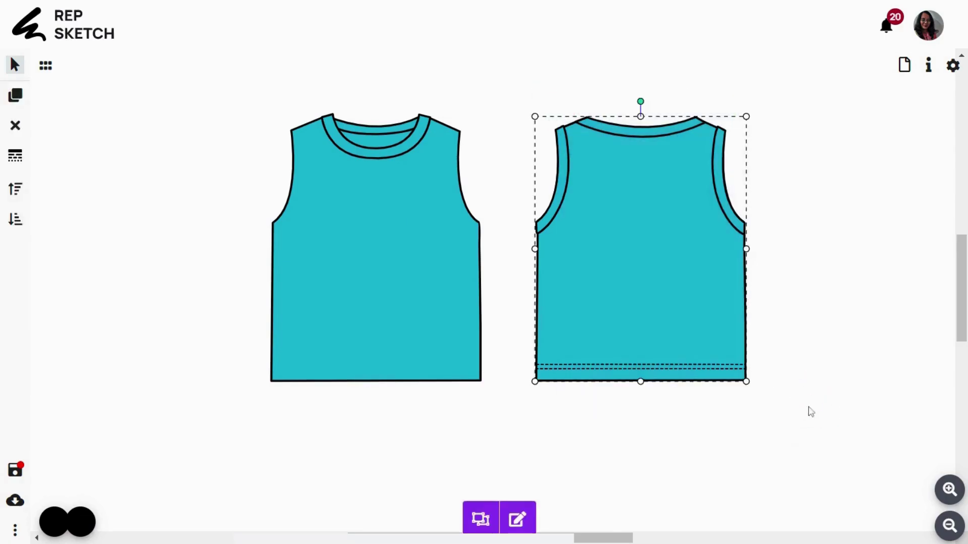
key(Delete)
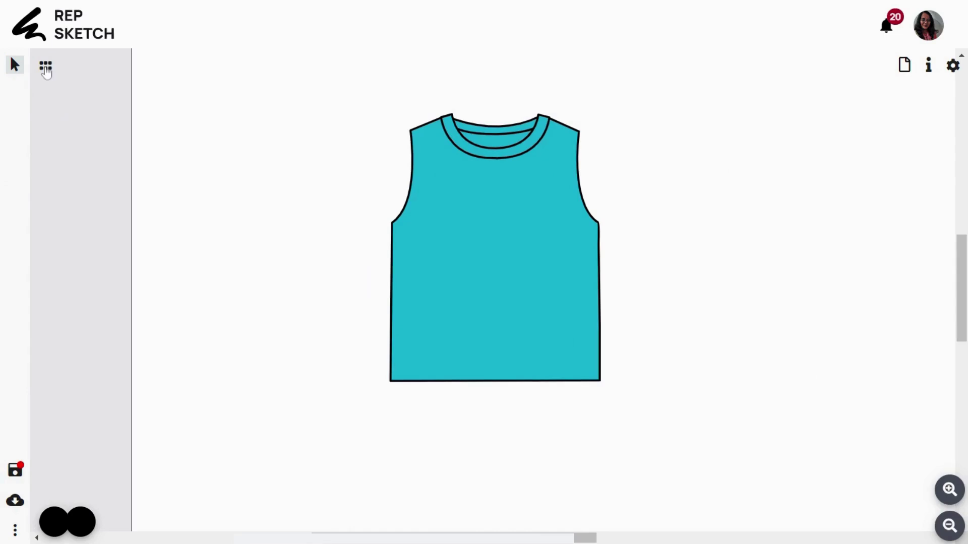
Step: Add the Frill Panel component from the Decorative Trims library to the empty canvas beside the T-shirt
click(45, 65)
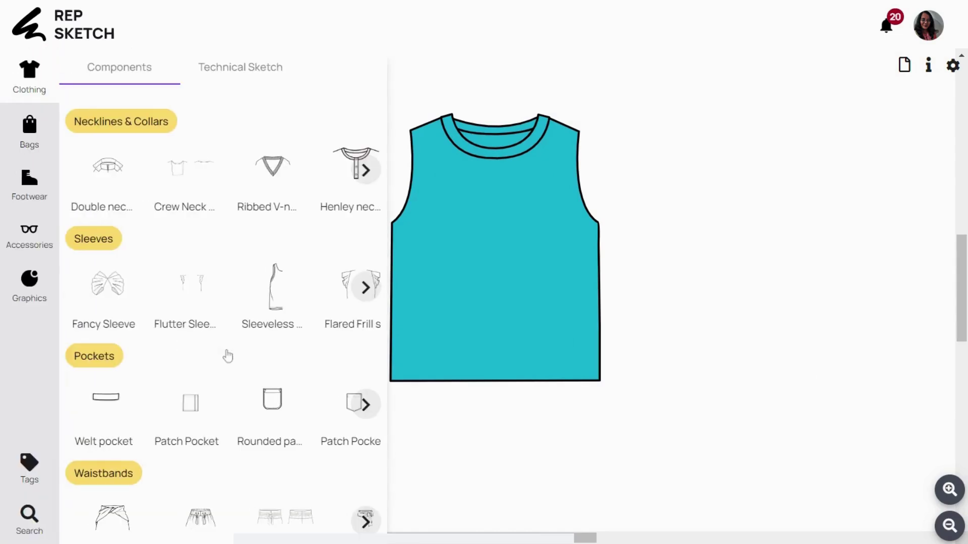
scroll(205, 411, down, 8)
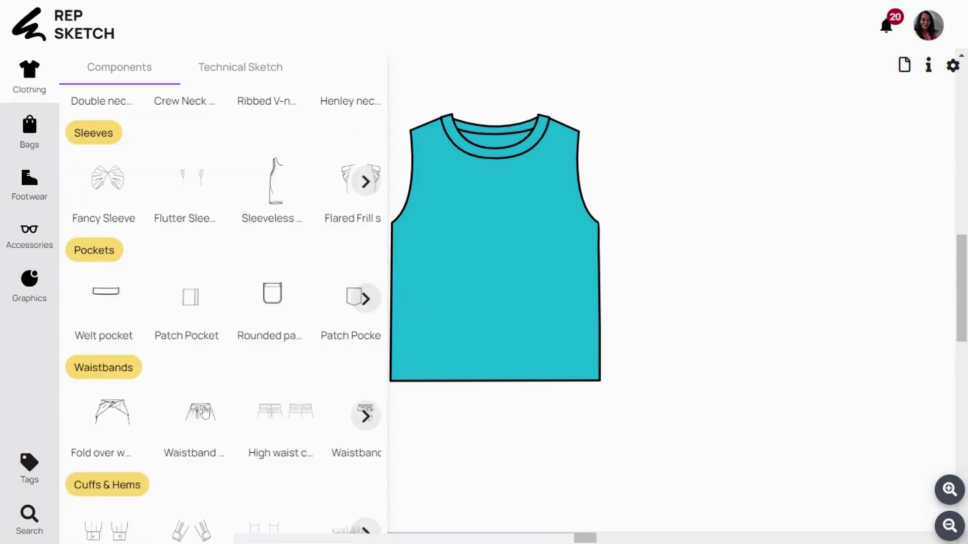
scroll(223, 310, down, 7)
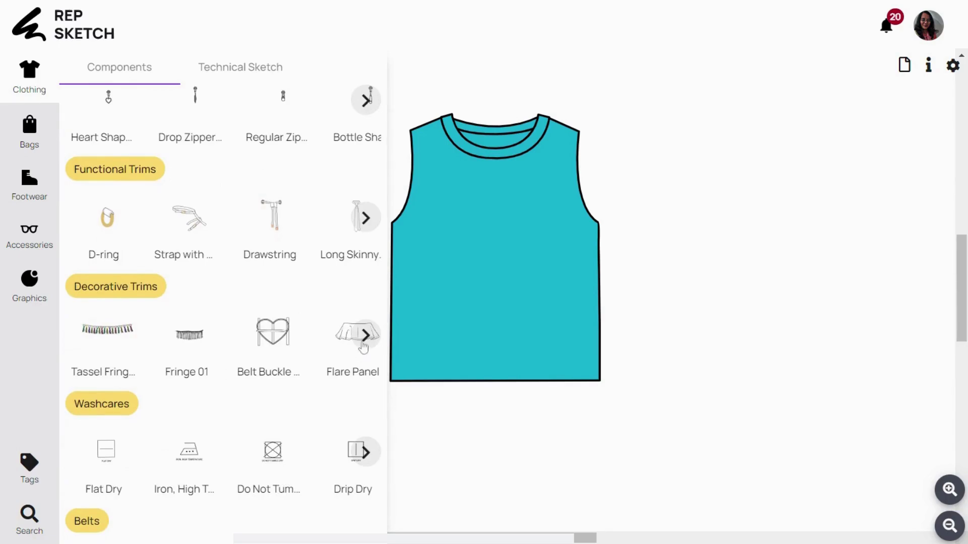
click(365, 335)
click(365, 335)
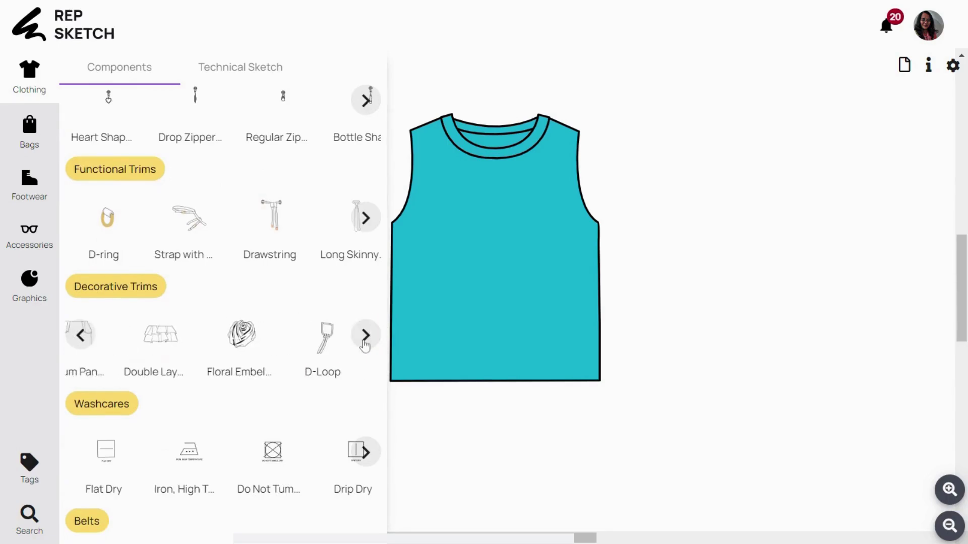
click(365, 335)
click(365, 335)
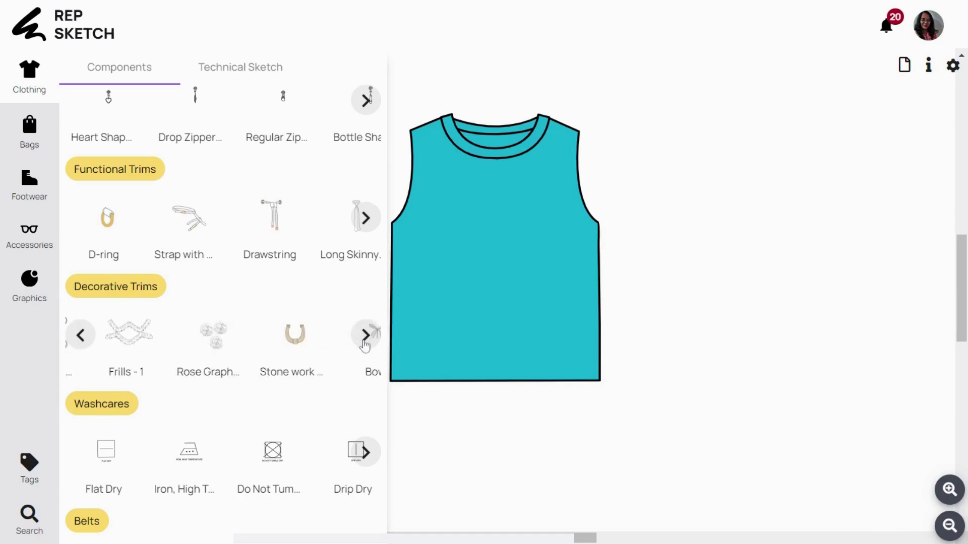
click(364, 336)
click(365, 335)
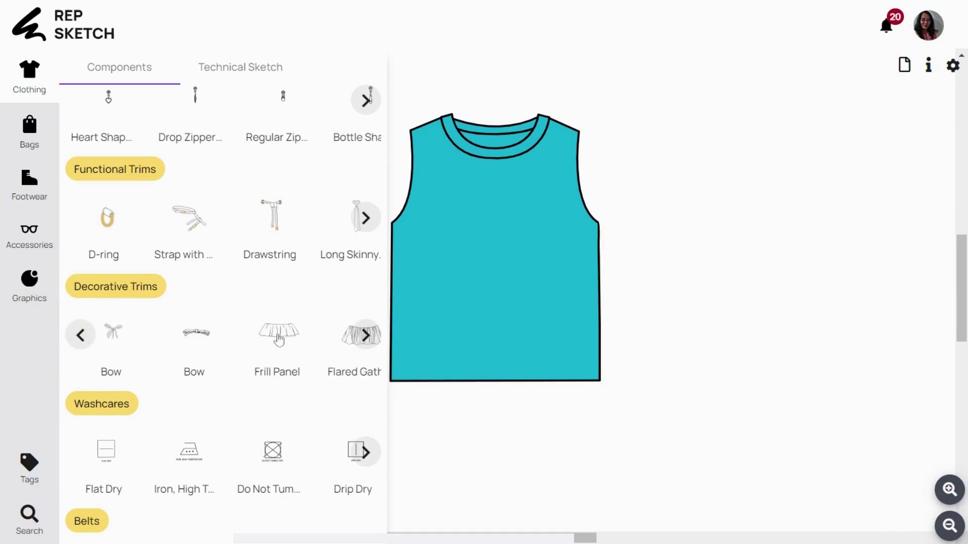
drag(278, 340, 748, 271)
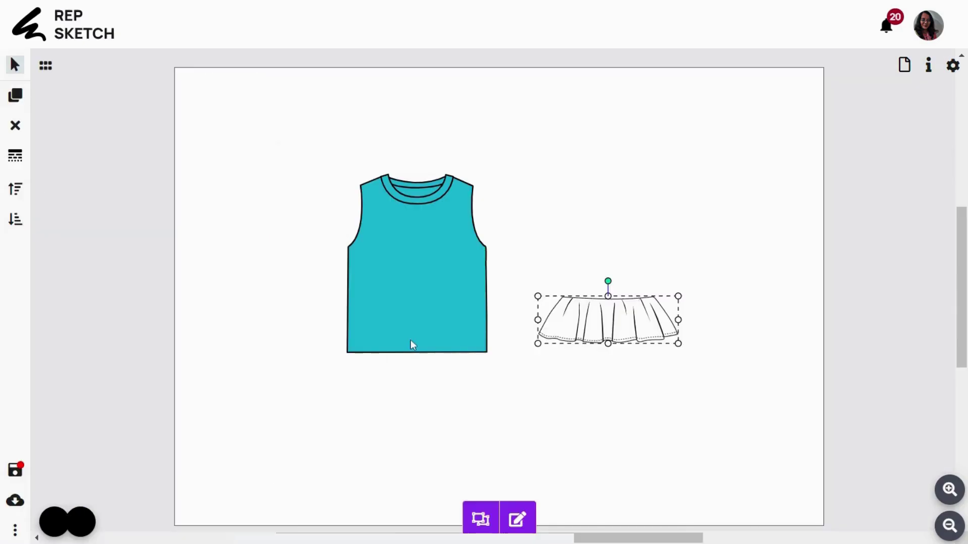
Step: Shorten the T-shirt body into a bodice by raising its bottom edge points
double_click(410, 339)
drag(318, 393, 487, 312)
click(553, 339)
click(948, 491)
Step: Edit the bodice outline, aligning the lower right corner and side seam so the right side runs straight
click(418, 290)
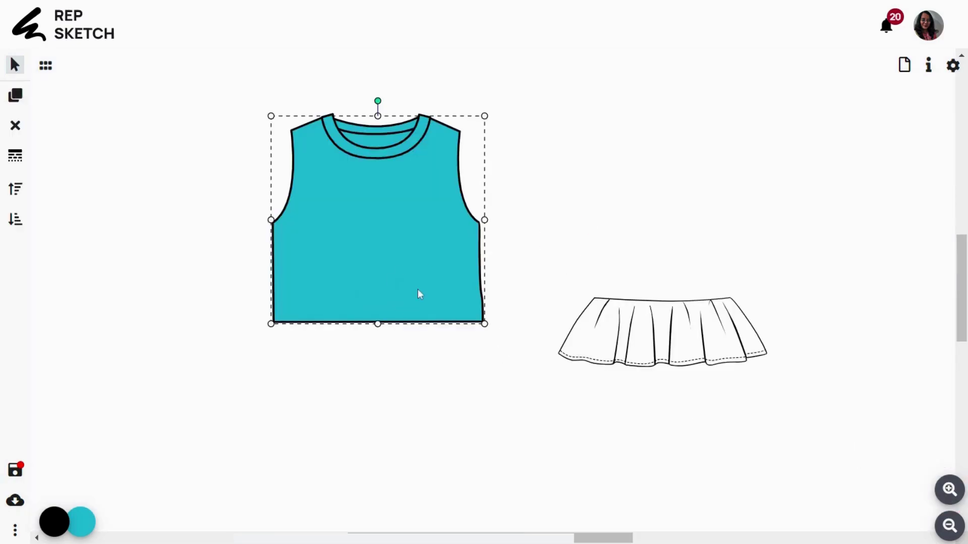
double_click(418, 290)
click(483, 302)
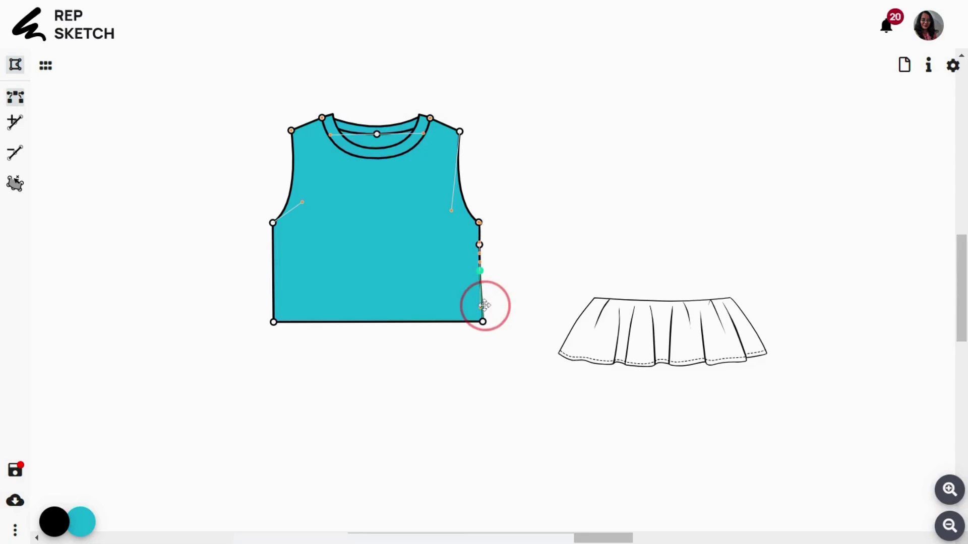
drag(483, 322, 479, 322)
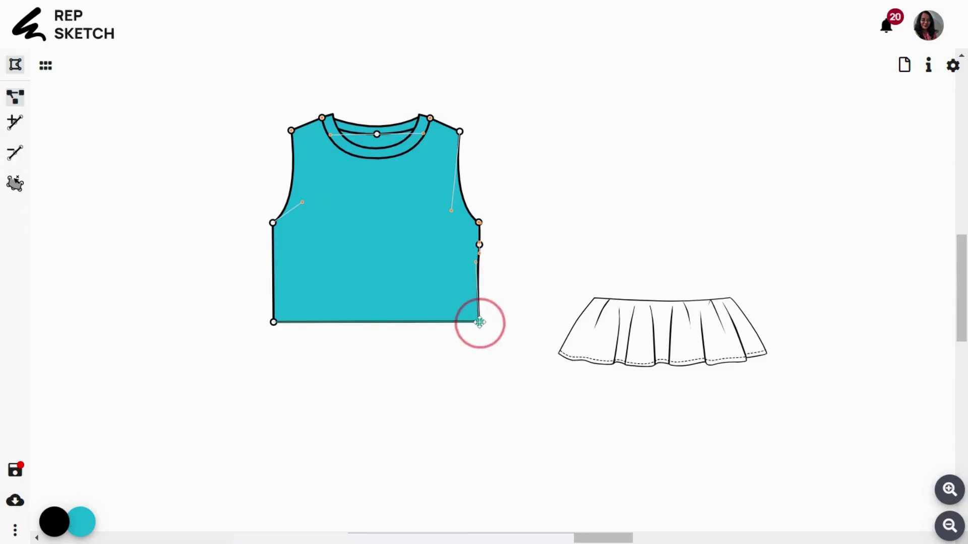
click(482, 270)
key(Escape)
Step: Move the frill panel under the bodice and enlarge it until its top edge matches the bodice hem width
click(666, 352)
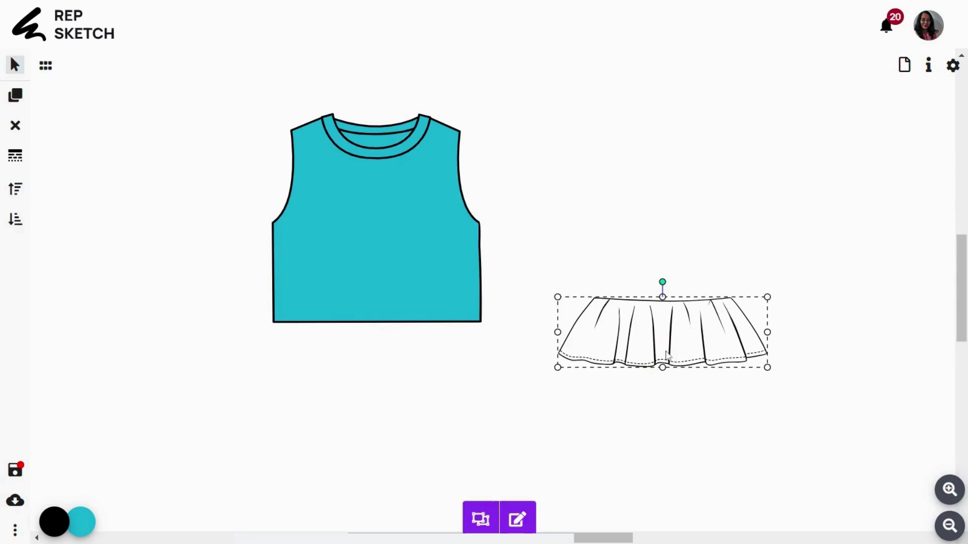
drag(666, 352, 341, 377)
mouse_move(443, 391)
mouse_down()
mouse_move(611, 440)
mouse_move(450, 389)
mouse_up()
drag(517, 417, 552, 427)
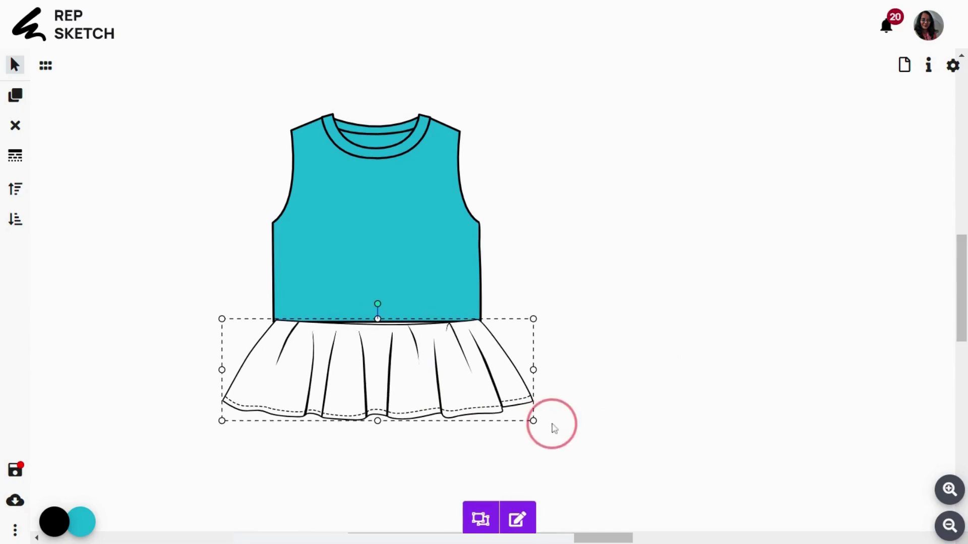
Step: Duplicate the frill panel, place the copy behind the first, and stretch it into a longer, wider lower skirt tier
click(15, 95)
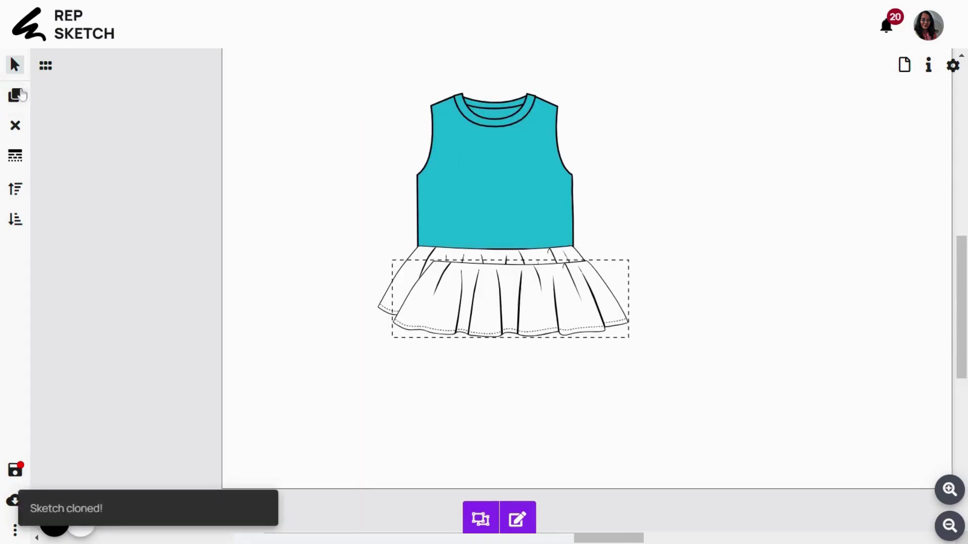
drag(533, 319, 521, 330)
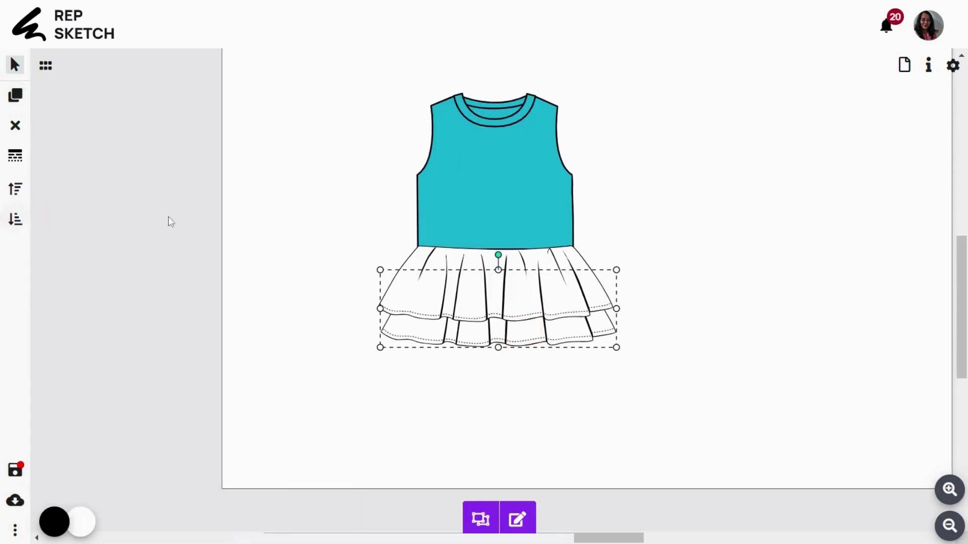
scroll(497, 309, down, 1)
drag(497, 300, 504, 487)
drag(617, 308, 623, 309)
drag(380, 308, 365, 310)
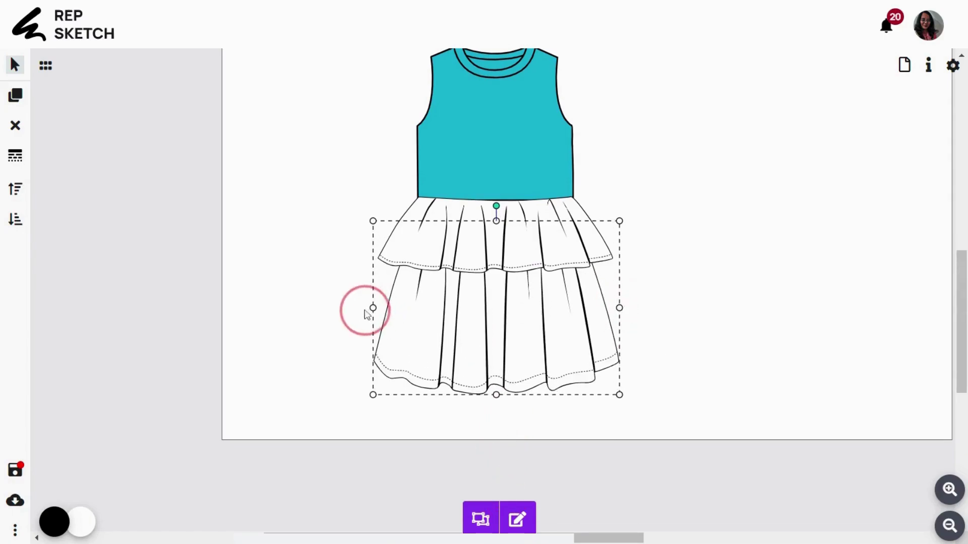
drag(496, 396, 496, 416)
Step: Shorten the upper frill tier slightly from its lower edge
click(797, 307)
click(549, 248)
drag(496, 273, 496, 267)
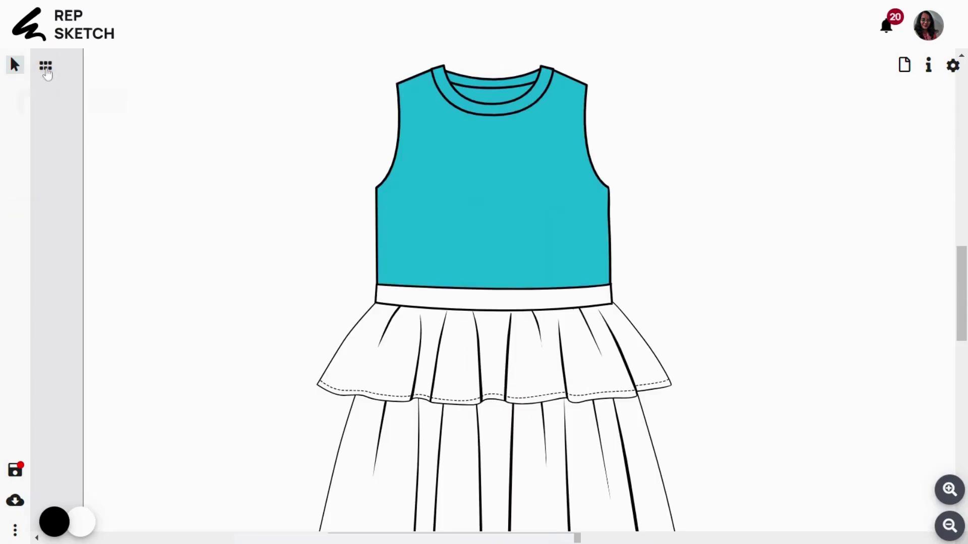
Step: Find the double ruffle sleeve component in the Sleeves library and add it to the canvas beside the dress
click(45, 68)
scroll(317, 296, up, 15)
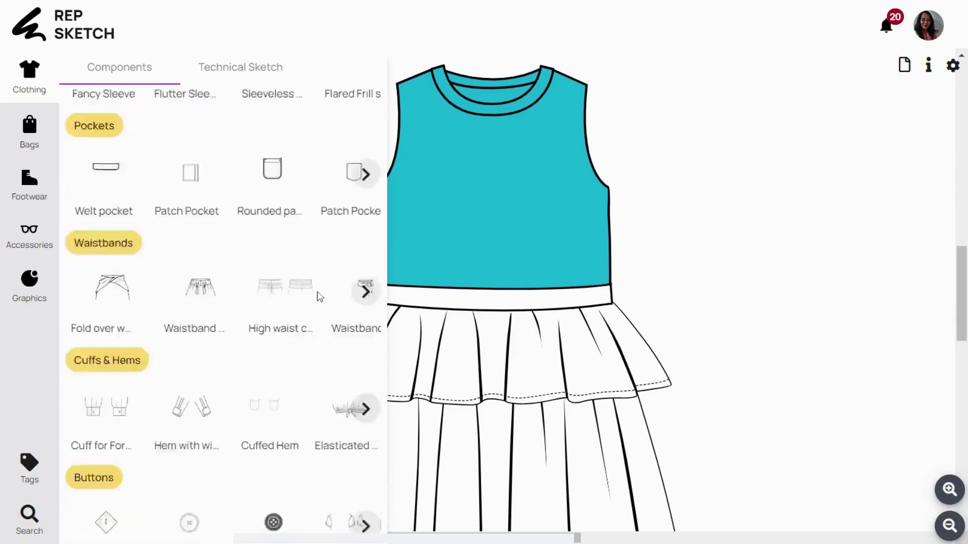
click(366, 288)
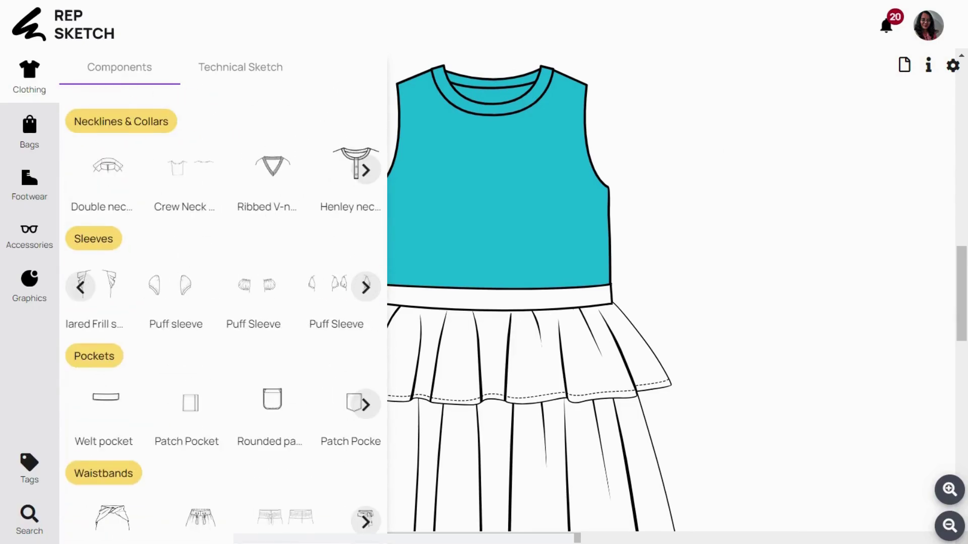
click(366, 288)
click(366, 287)
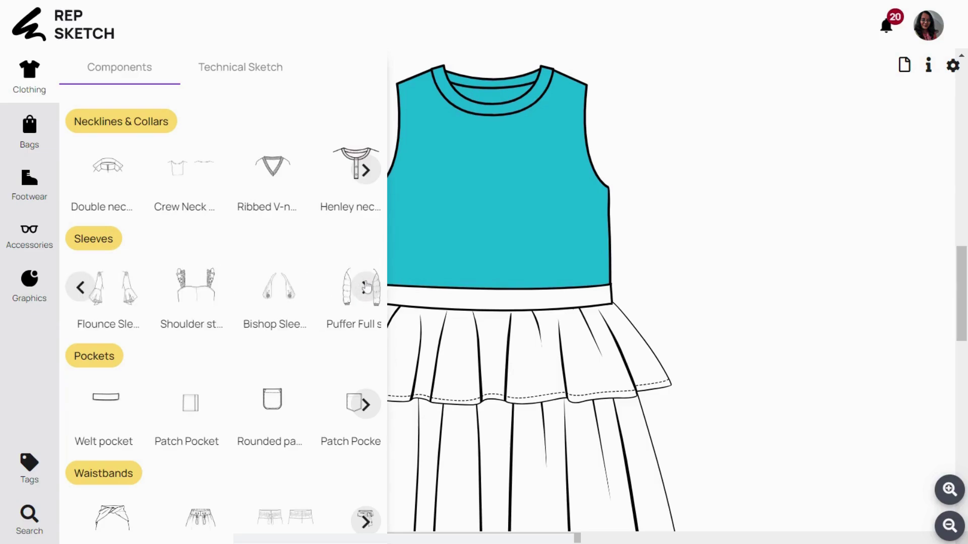
click(366, 287)
click(366, 288)
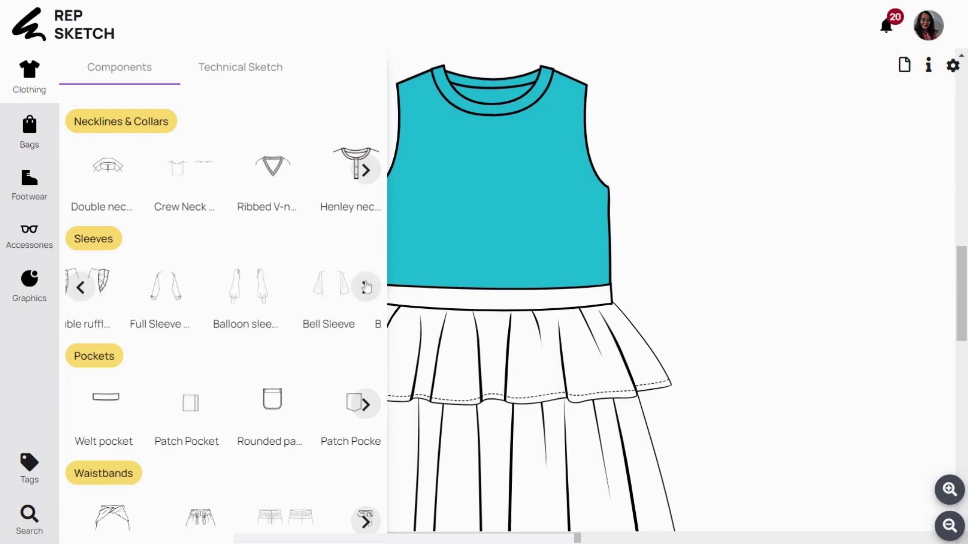
click(78, 288)
click(329, 288)
click(843, 194)
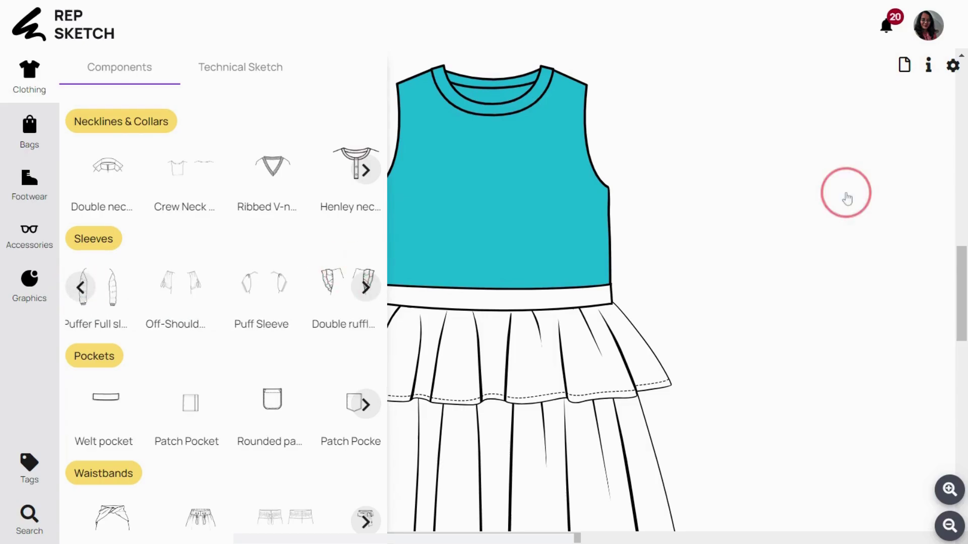
Step: Move the ruffle sleeve pair to empty canvas, ungroup it, and delete the right sleeve
click(378, 99)
click(355, 139)
drag(356, 139, 777, 252)
click(481, 519)
click(784, 253)
key(Delete)
Step: Ungroup the remaining ruffle sleeve and delete its shoulder and neckline outline
click(673, 256)
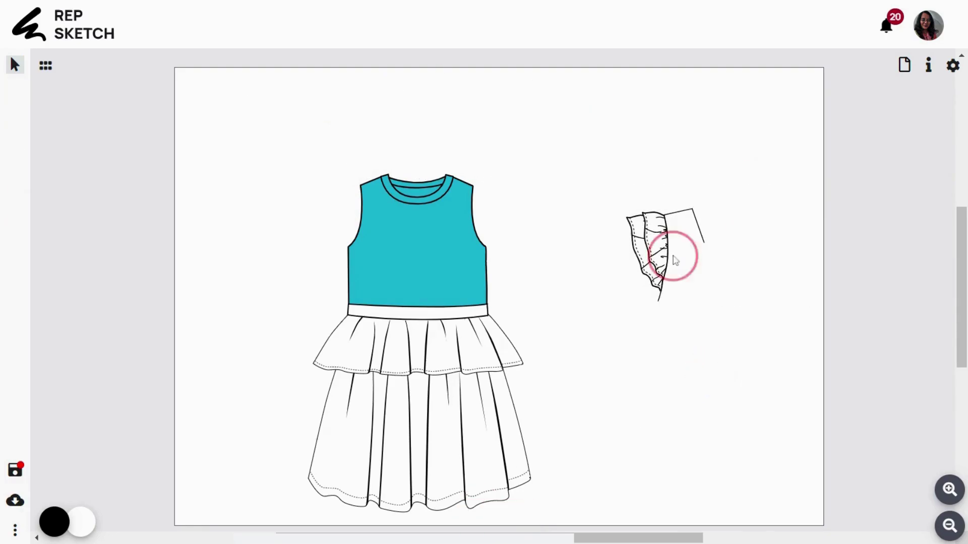
click(480, 510)
click(732, 341)
click(948, 489)
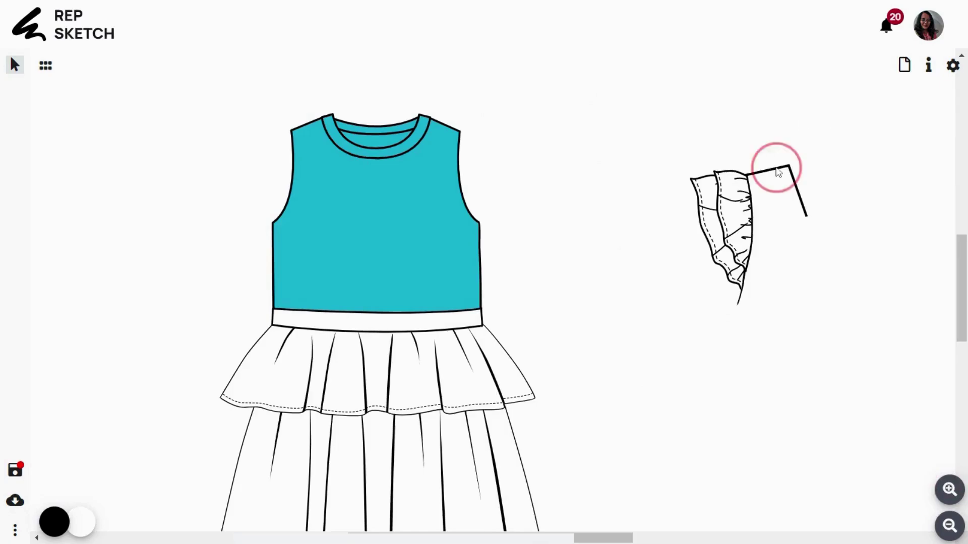
click(779, 173)
key(Delete)
Step: Ungroup the sleeve's ruffle layers, adjust their stacking order, and delete the leftover armhole line
click(741, 303)
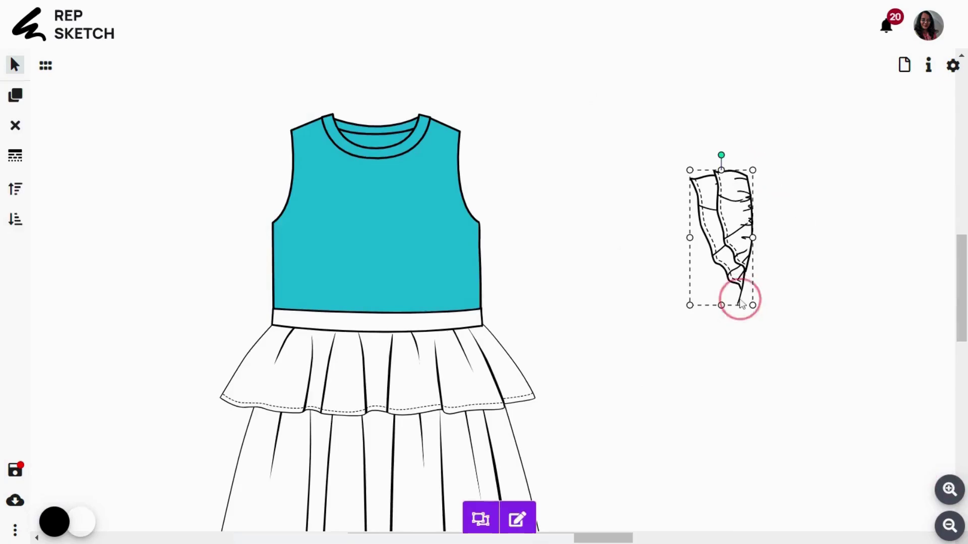
click(480, 519)
click(731, 224)
click(15, 219)
click(864, 312)
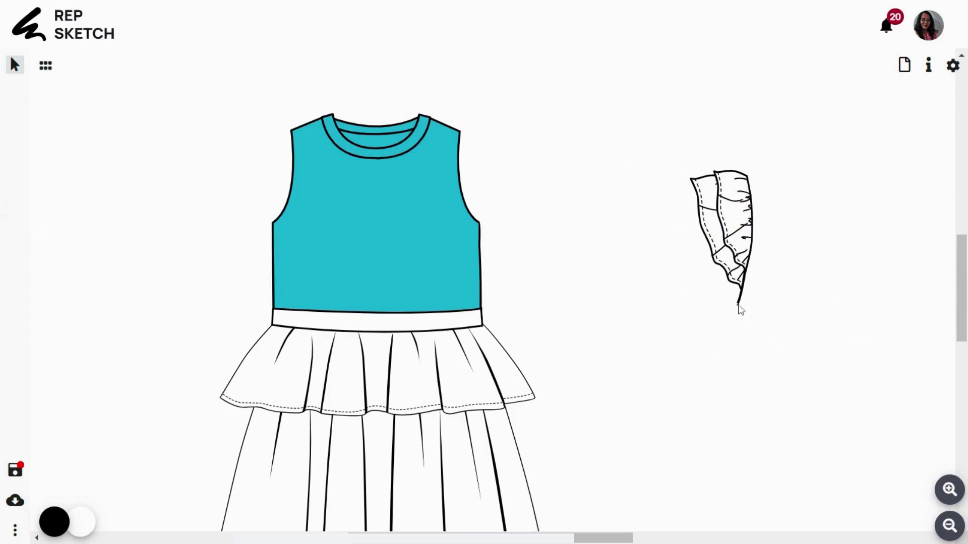
click(739, 301)
key(Delete)
Step: Move both ruffle layers onto the bodice's left armhole
click(740, 306)
drag(740, 306, 288, 263)
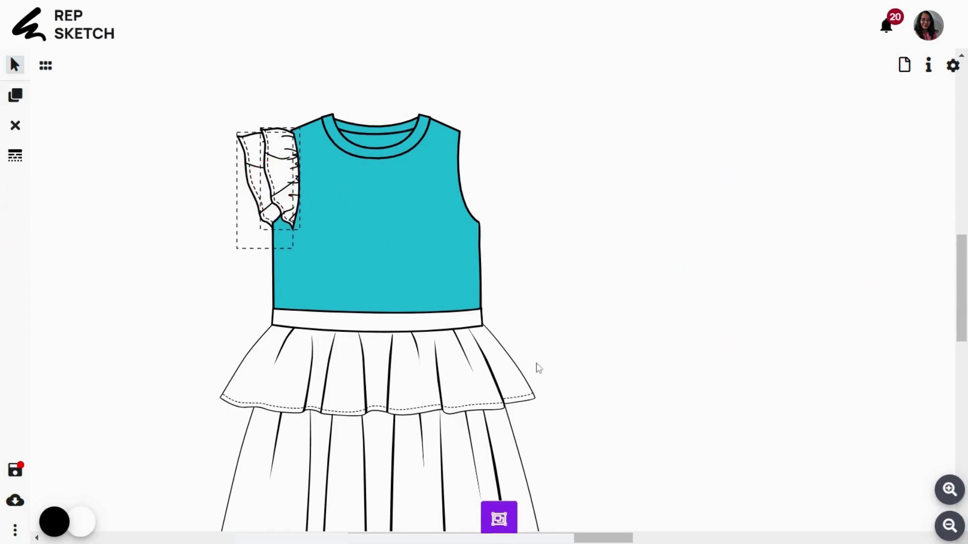
click(950, 489)
click(262, 262)
Step: Rotate, resize and nudge the front ruffle layer so it follows the left armhole curve
drag(469, 206, 462, 199)
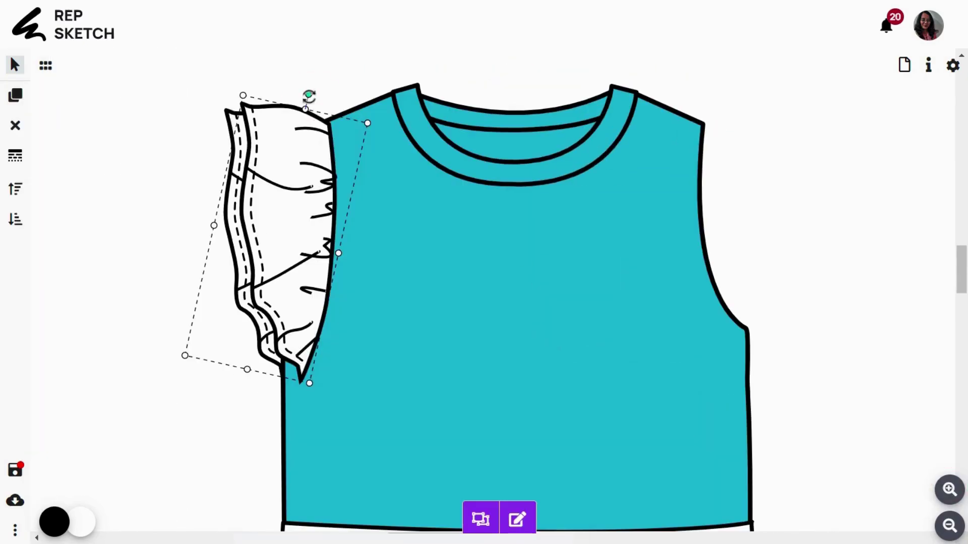
drag(309, 96, 320, 97)
drag(296, 383, 295, 361)
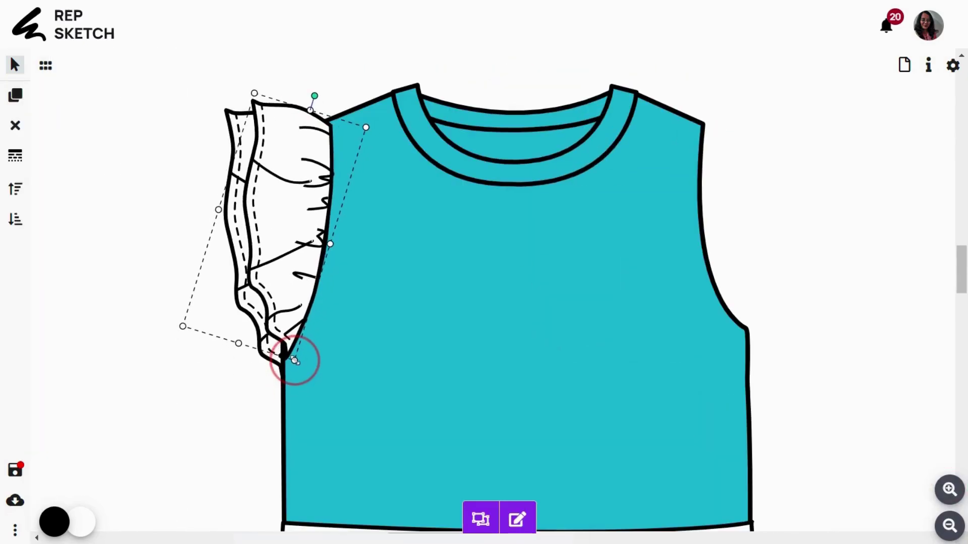
drag(322, 189, 325, 183)
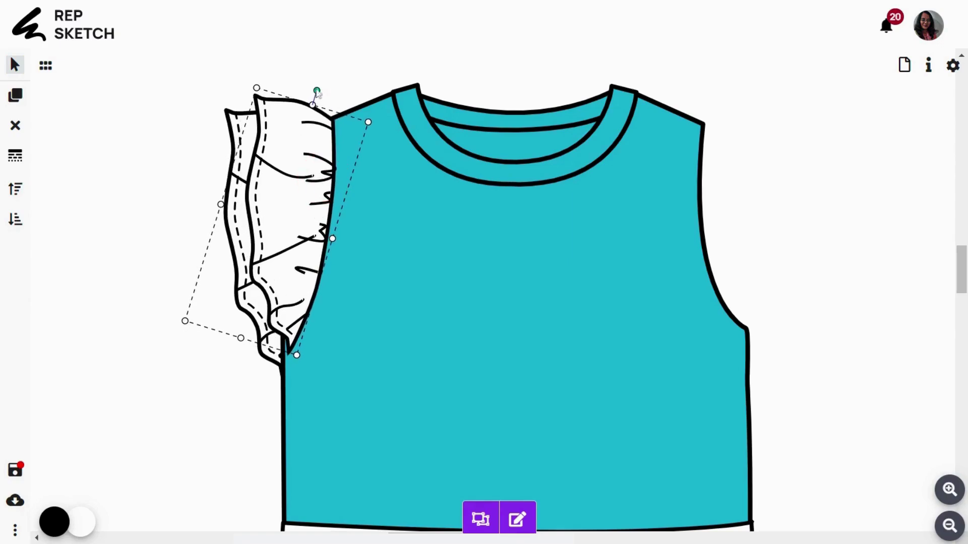
drag(185, 321, 180, 328)
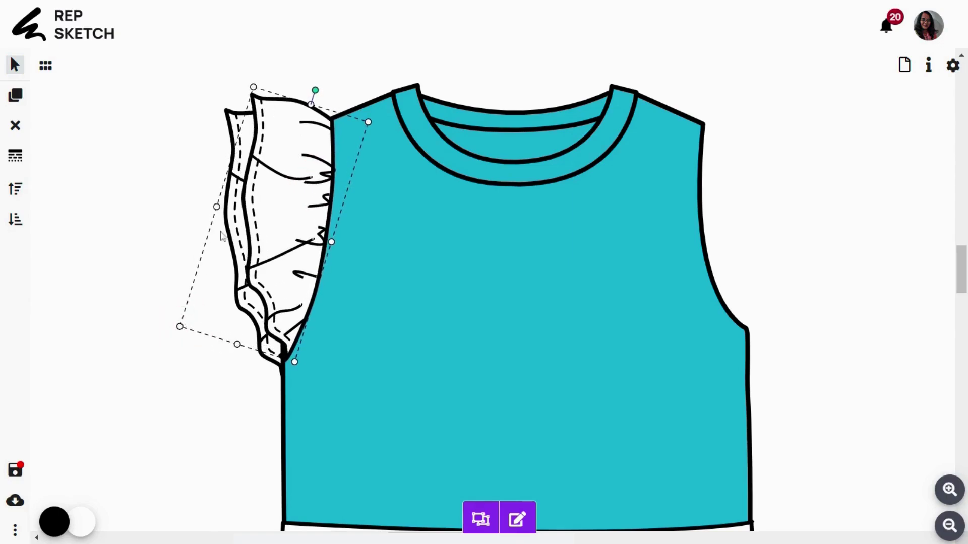
Step: Group the two left ruffle layers into a single sleeve
click(947, 527)
click(393, 182)
shift+click(373, 167)
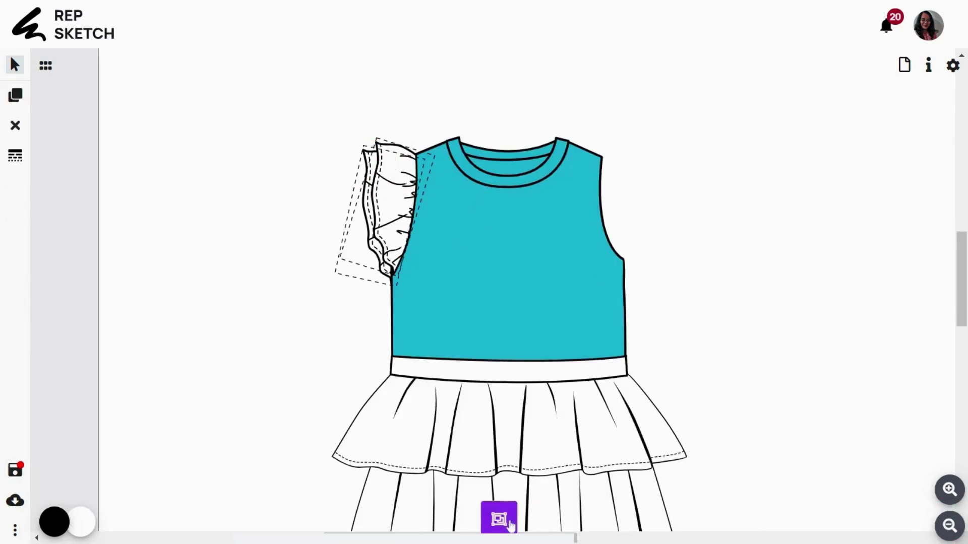
click(507, 523)
Step: Duplicate the ruffle sleeve, mirror the copy horizontally, and fit it to the bodice's right armhole
click(16, 96)
drag(419, 211, 576, 213)
drag(508, 227, 696, 227)
drag(645, 207, 621, 198)
click(952, 494)
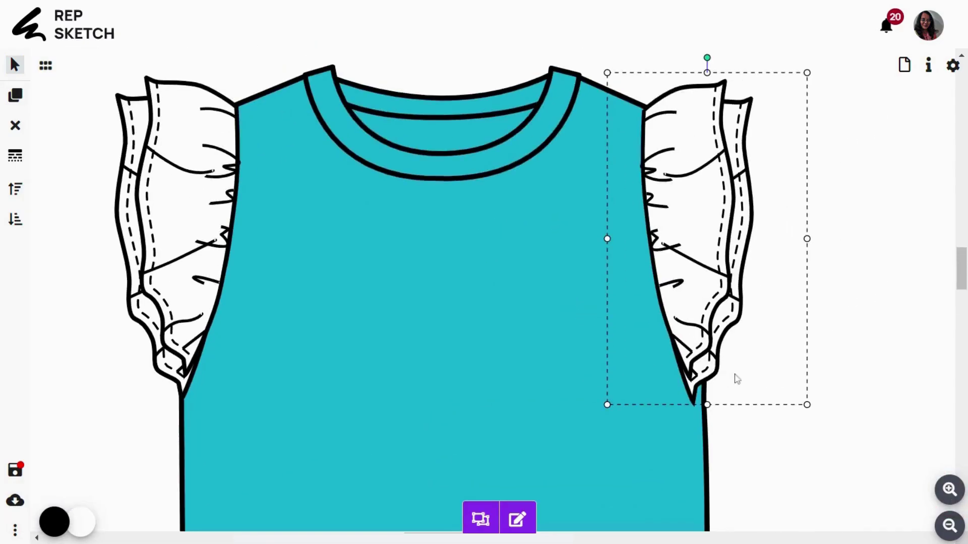
mouse_move(607, 405)
mouse_down()
mouse_move(617, 398)
mouse_move(607, 406)
mouse_up()
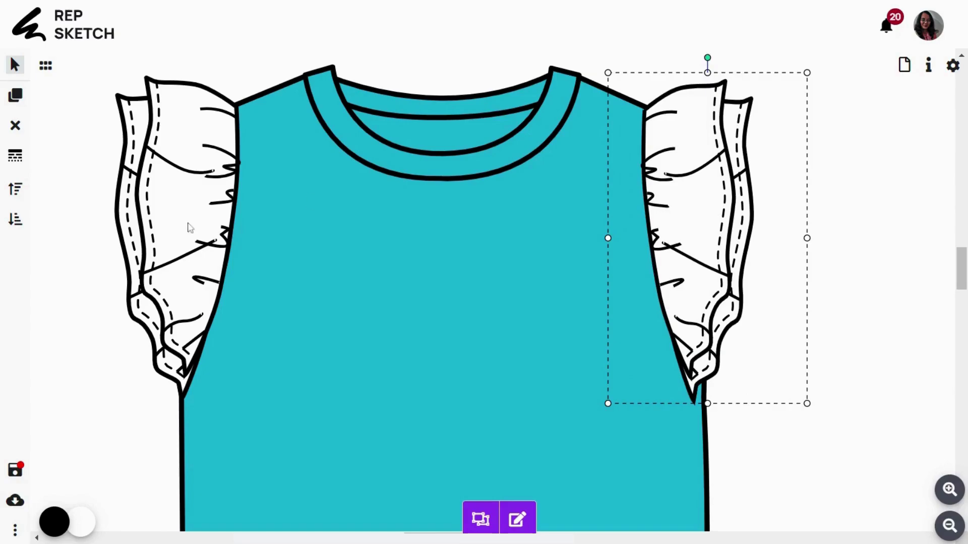
Step: Send both ruffle sleeves behind the bodice
click(18, 224)
click(185, 187)
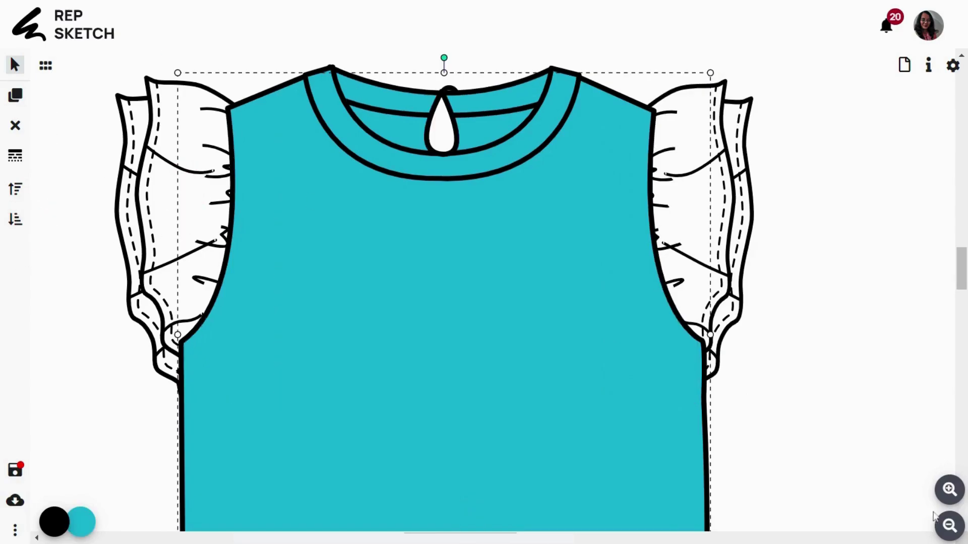
click(950, 526)
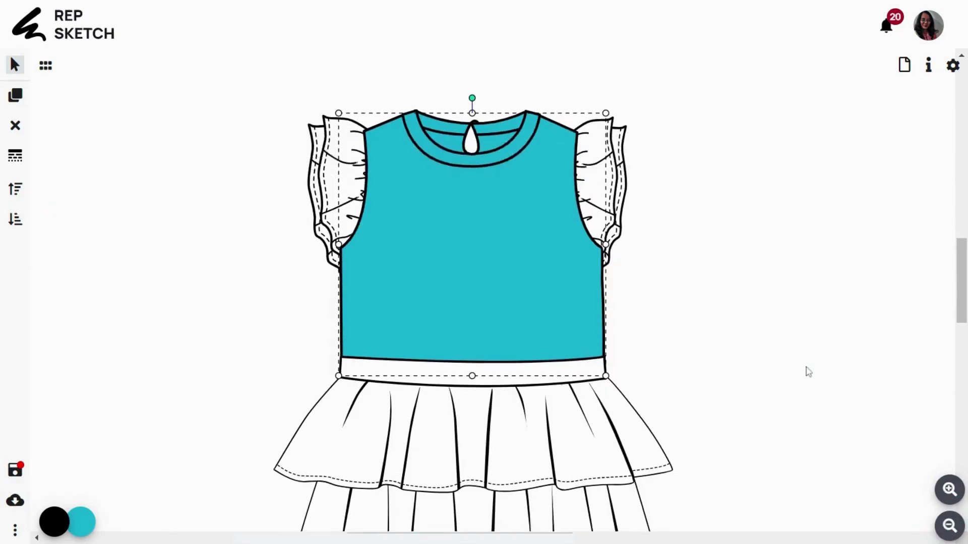
Step: Fill the bodice and neckline pieces with the maroon colour 7B3D46
click(503, 130)
click(86, 519)
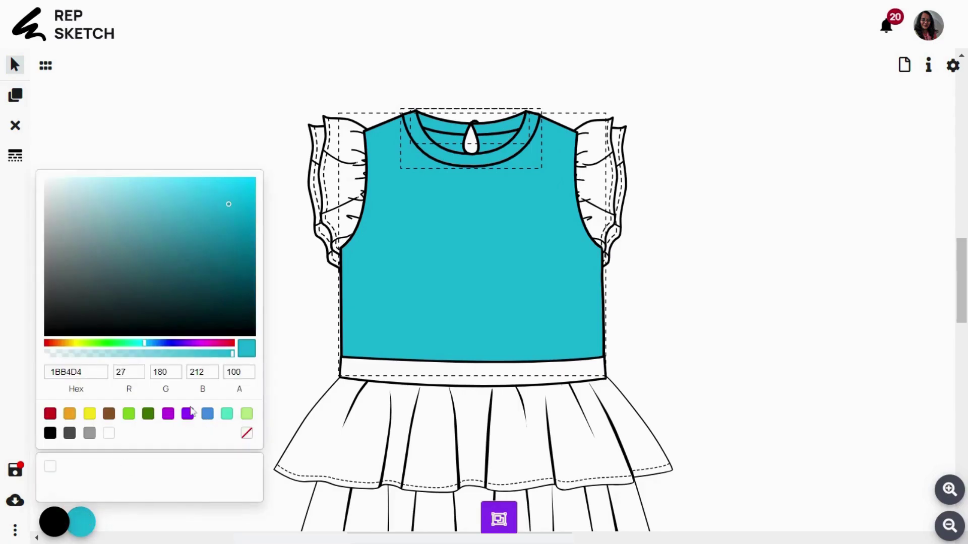
click(230, 344)
click(156, 238)
click(151, 259)
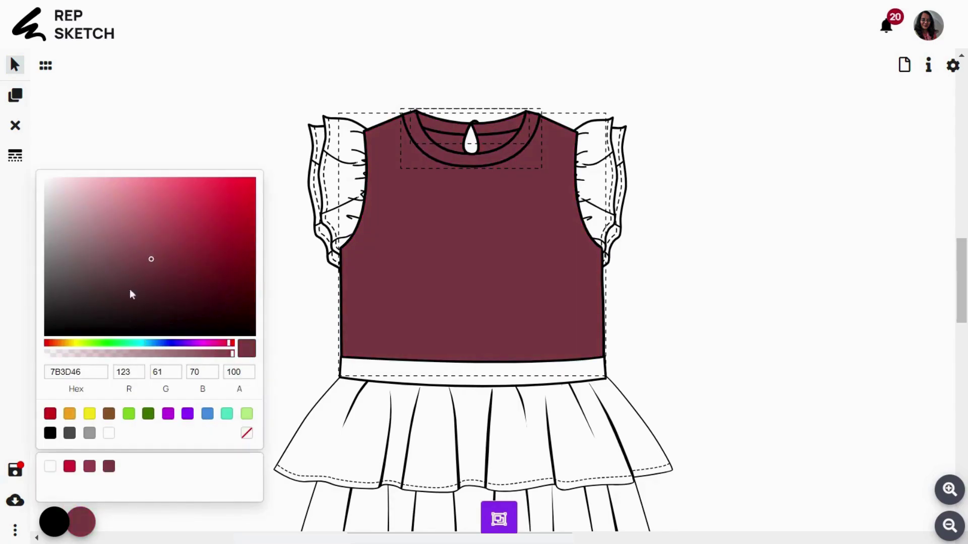
Step: Recolour the bodice, neckline and sleeves light pink and fill the waistband with the same saved pink
click(116, 231)
click(88, 184)
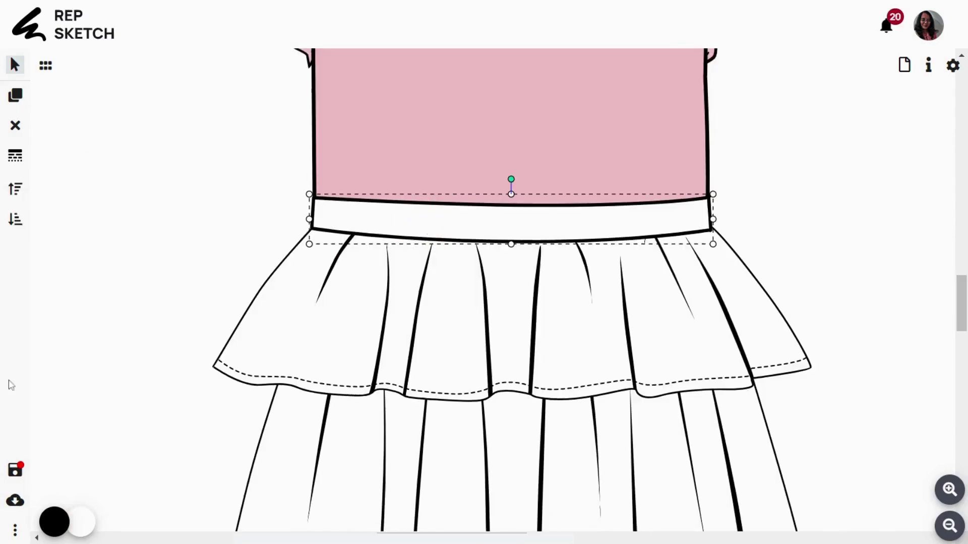
click(86, 516)
click(148, 466)
Step: Fill the upper and lower frill tiers of the skirt with the same light pink as the bodice
click(441, 283)
click(516, 519)
click(396, 267)
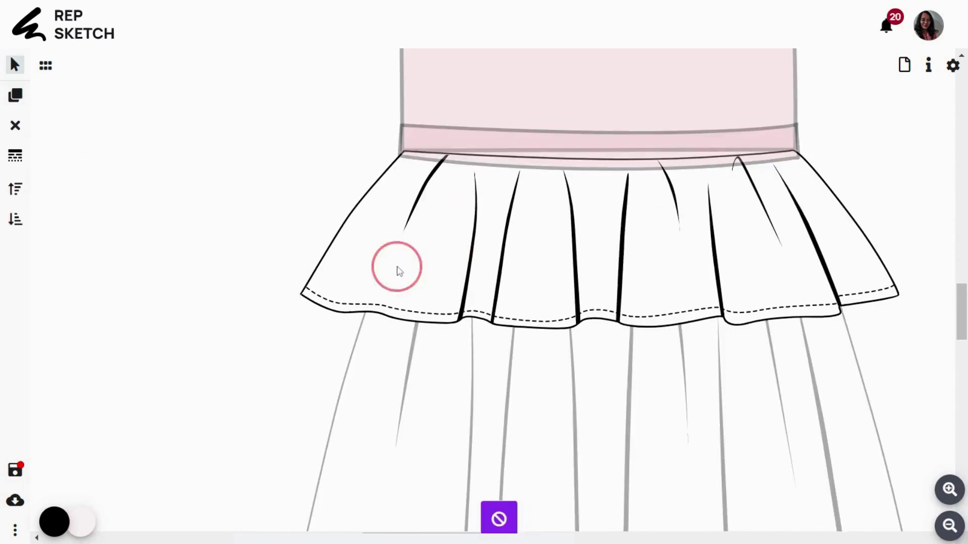
click(87, 515)
click(148, 466)
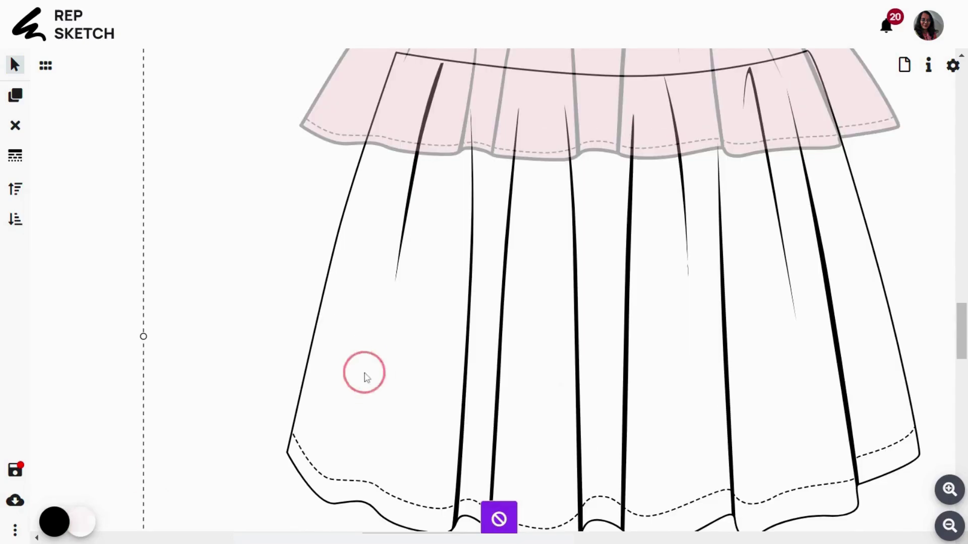
click(85, 517)
click(148, 466)
scroll(804, 362, down, 5)
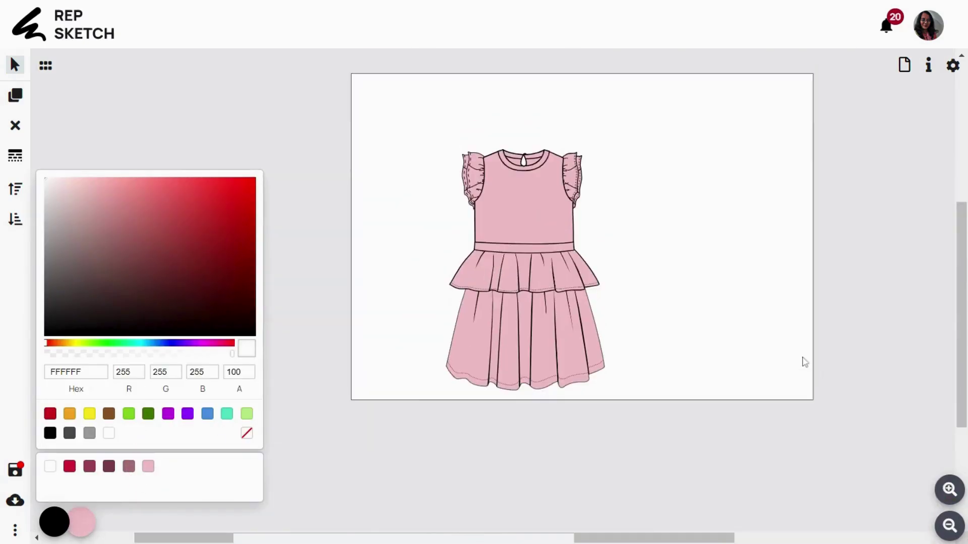
Step: Select all the dress pieces, move them to the centre of the page, and group them
scroll(796, 373, up, 4)
drag(707, 109, 350, 469)
scroll(636, 327, up, 3)
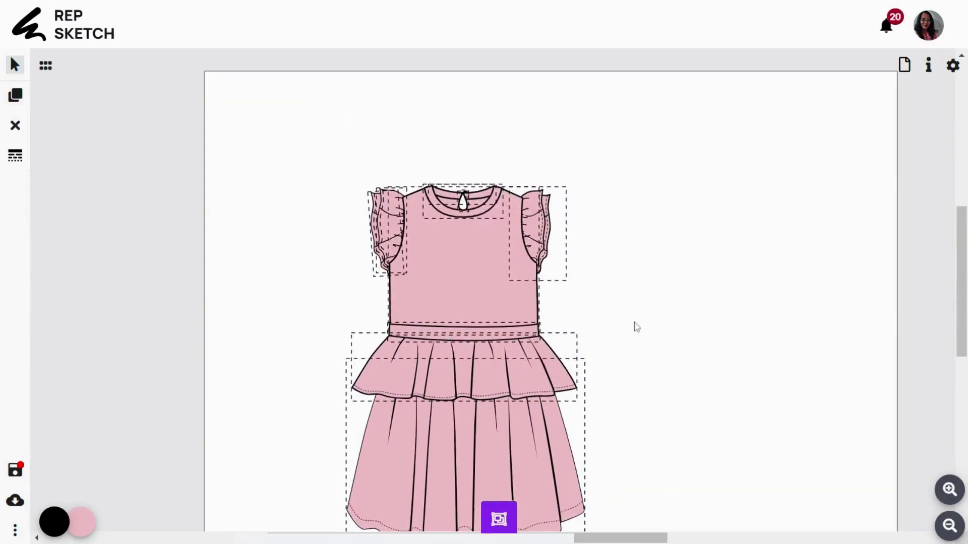
drag(518, 287, 605, 237)
click(499, 518)
click(273, 410)
Step: Search the component library for "bow" and browse the results up to page 6
click(46, 66)
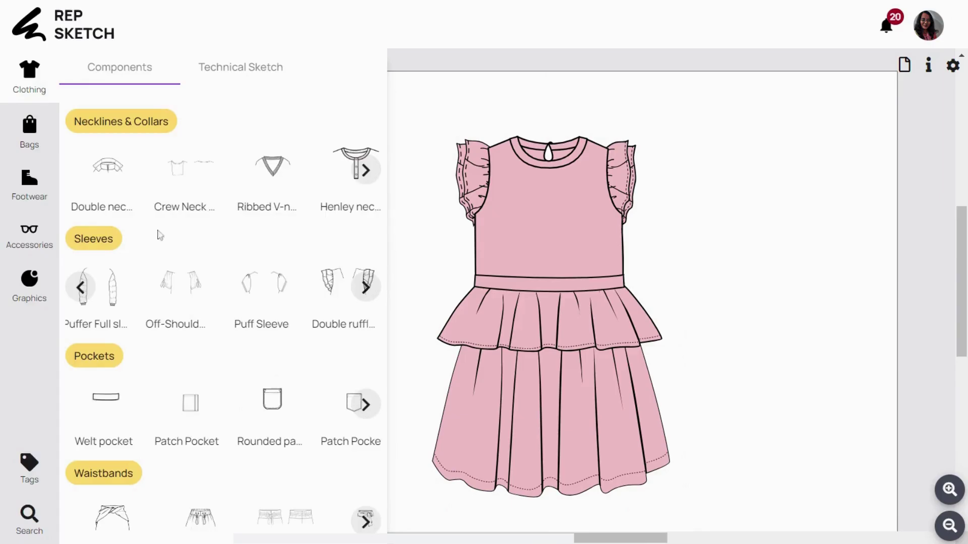
scroll(162, 272, down, 5)
click(29, 514)
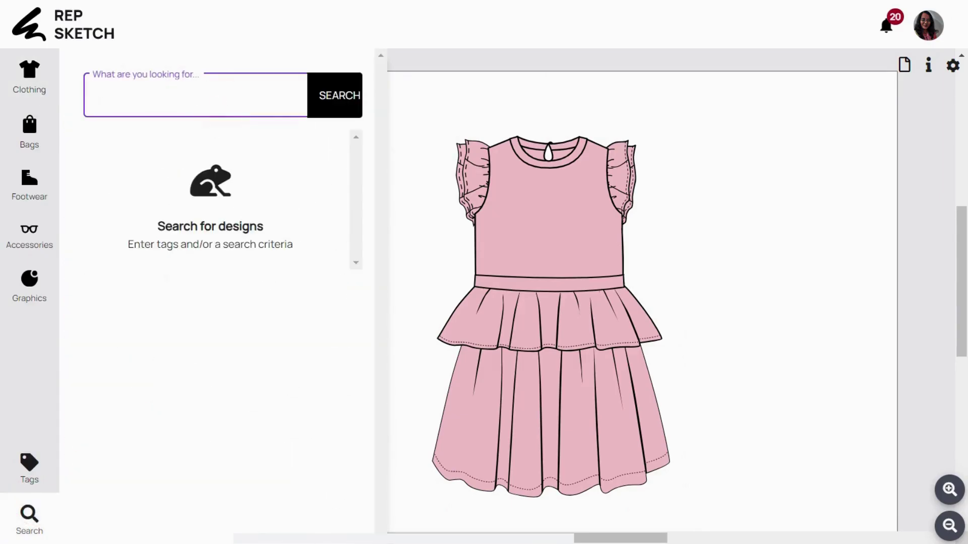
click(323, 107)
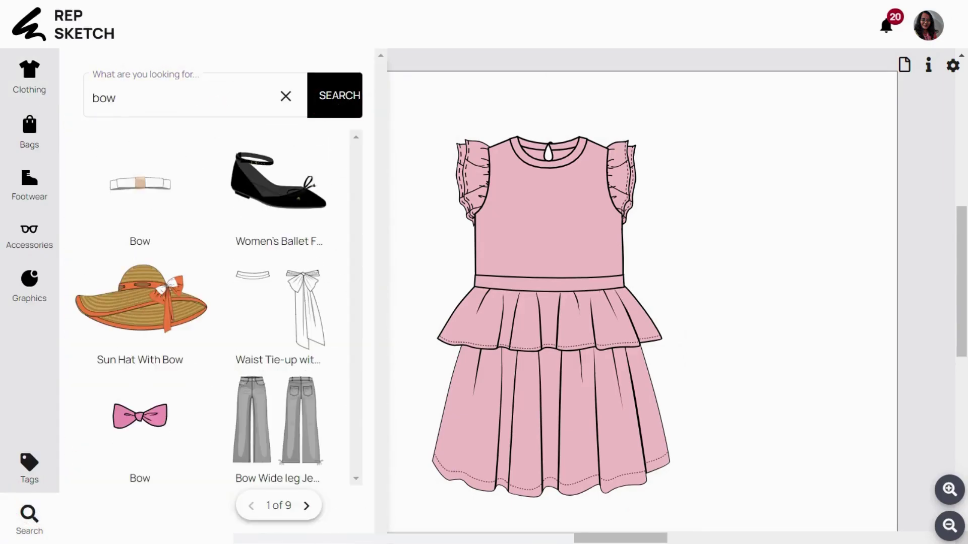
click(307, 505)
click(306, 506)
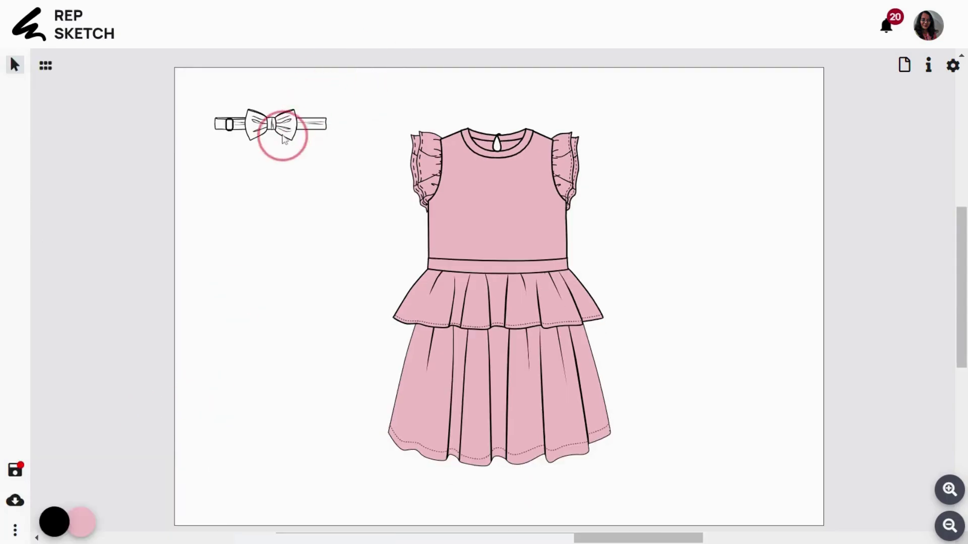
Step: Add the adjustable bow tie component beside the dress, ungroup it, and delete its two strap pieces
drag(282, 136, 691, 372)
click(474, 519)
drag(652, 266, 817, 323)
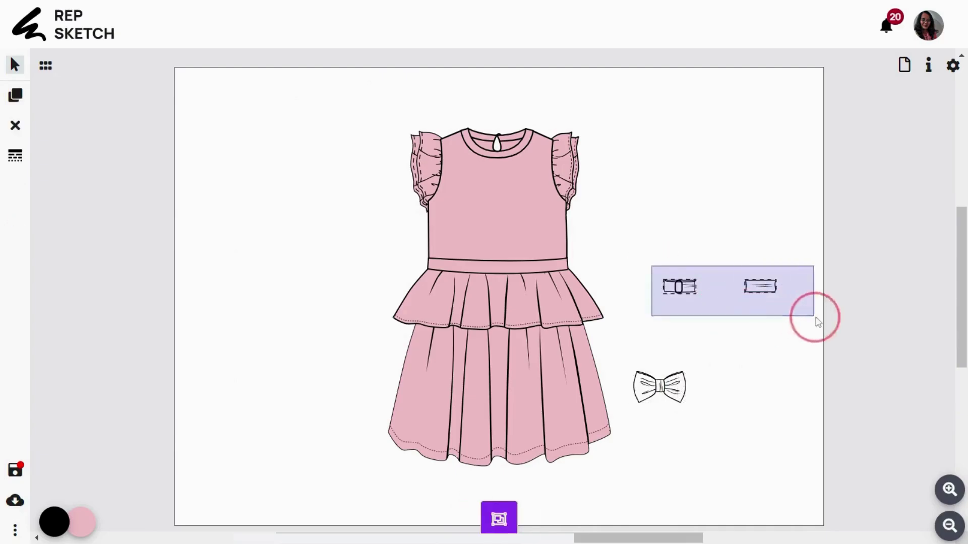
key(Delete)
Step: Place the bow at the centre of the dress waistband and enlarge it slightly
drag(674, 398, 564, 290)
click(949, 489)
drag(542, 271, 527, 265)
Step: Fill the white loops and knot of the bow with the dress's saved light pink
click(517, 519)
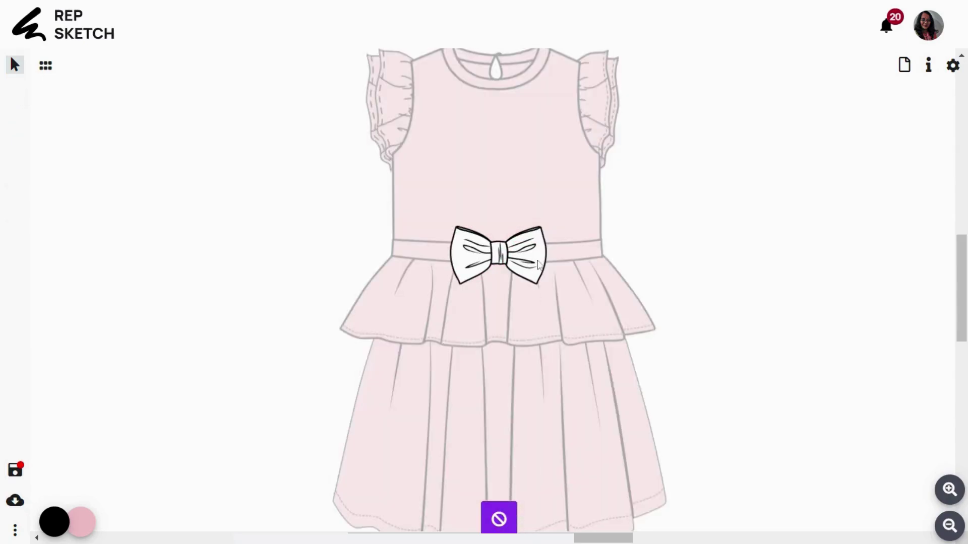
click(82, 521)
click(148, 467)
click(81, 521)
click(81, 522)
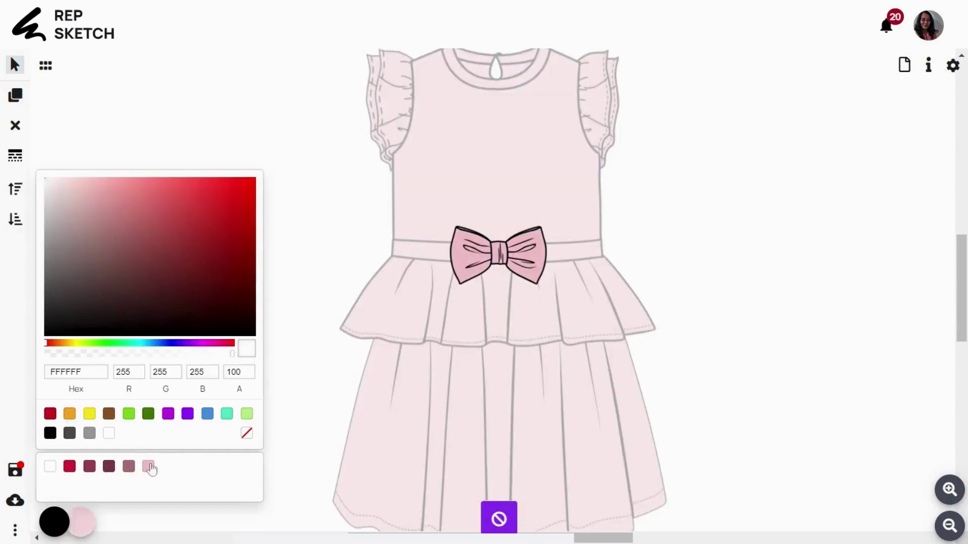
Step: Fill the grey inner folds along the bow's upper edge with light pink, and group the bow with the dress
click(949, 490)
click(581, 147)
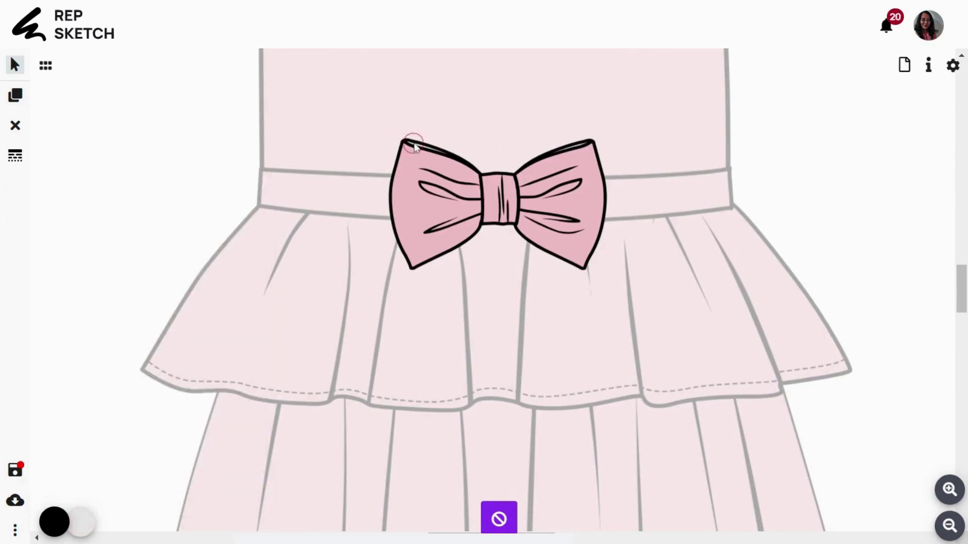
click(81, 521)
click(148, 466)
click(949, 525)
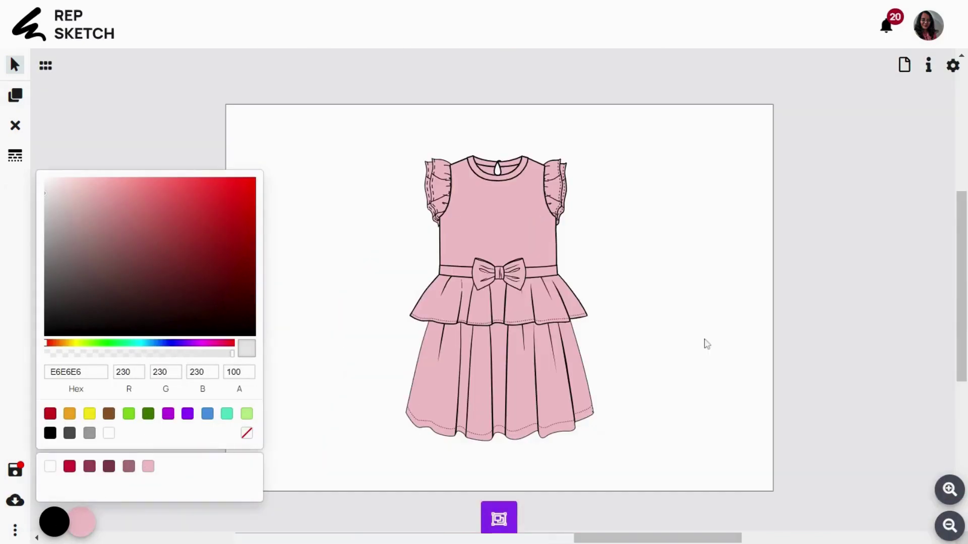
drag(687, 138, 414, 383)
click(502, 513)
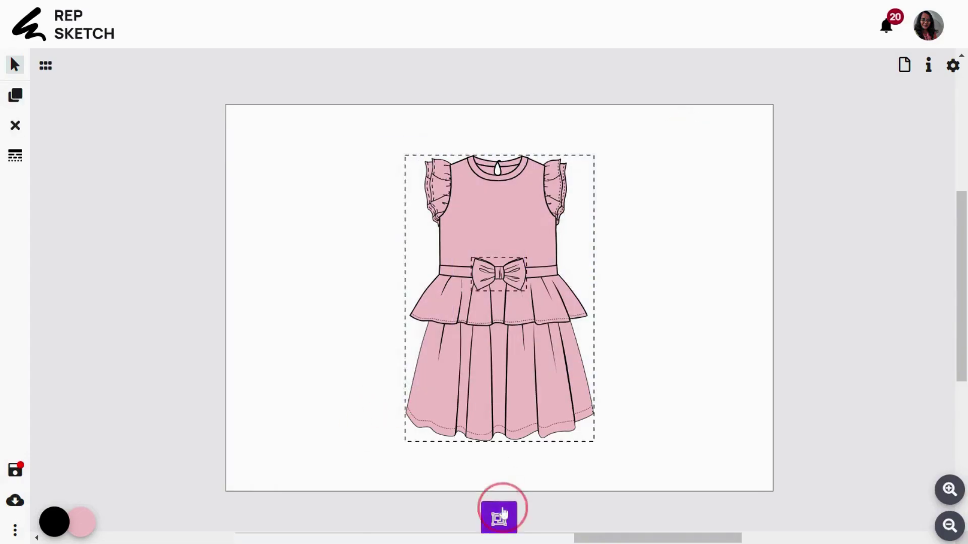
Step: Open the design's save settings and enter "Girls Dress" as both its name and description
click(15, 472)
text(Girls Dress)
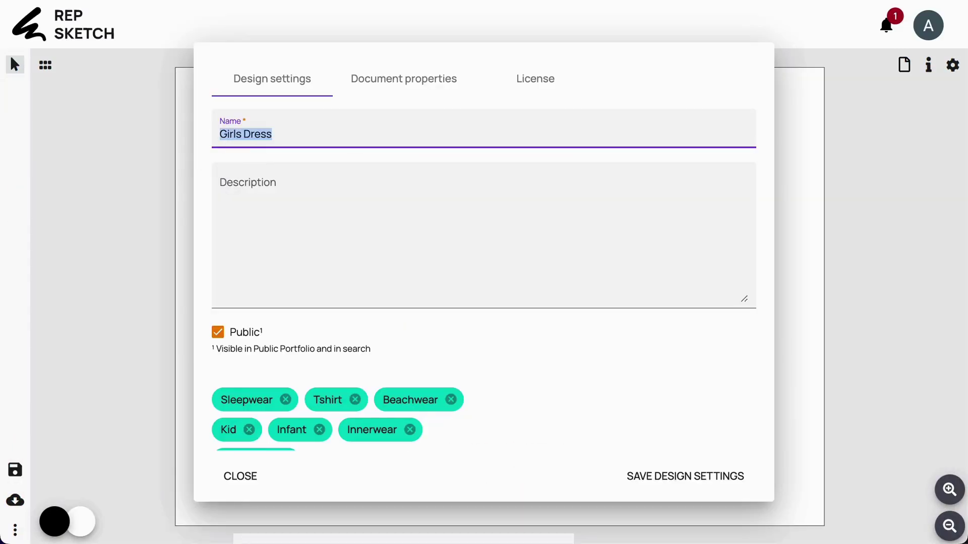
click(351, 187)
text(Girls Dress)
Step: Remove the Sleepwear, Tshirt, Innerwear and Sleeveless tags from the design
scroll(413, 320, down, 2)
click(285, 349)
click(262, 380)
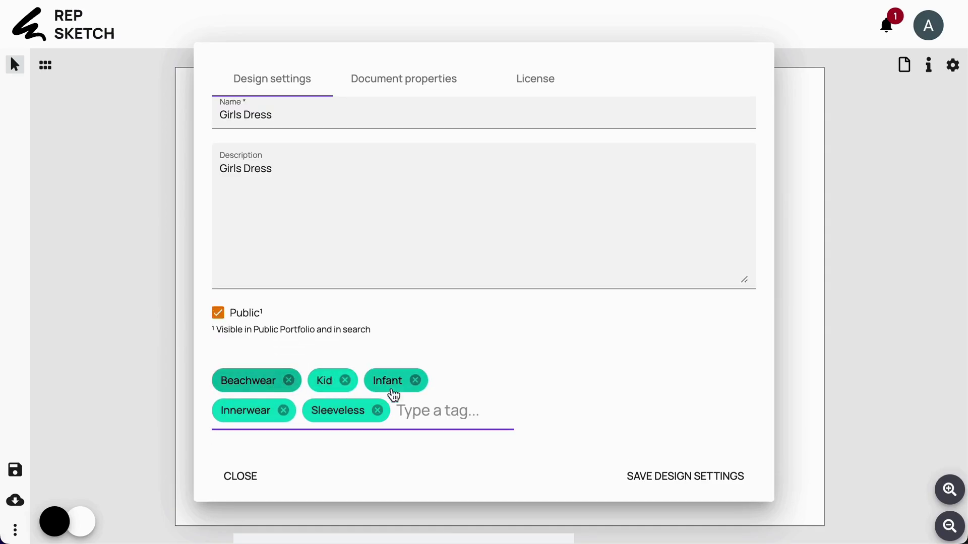
click(283, 409)
click(287, 409)
Step: Add the tag Girl and one further tag describing the dress to the design
click(286, 417)
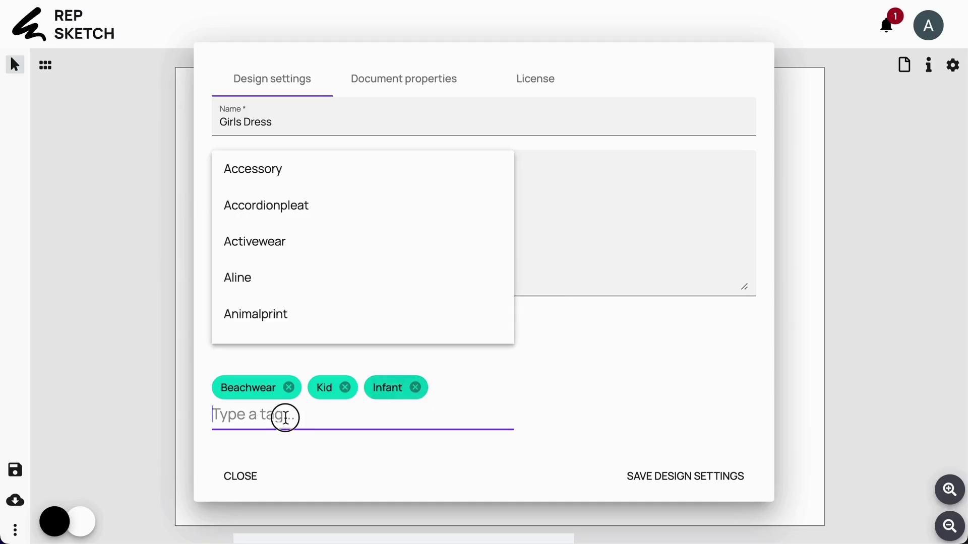
text(GIRL)
key(Return)
text(DR)
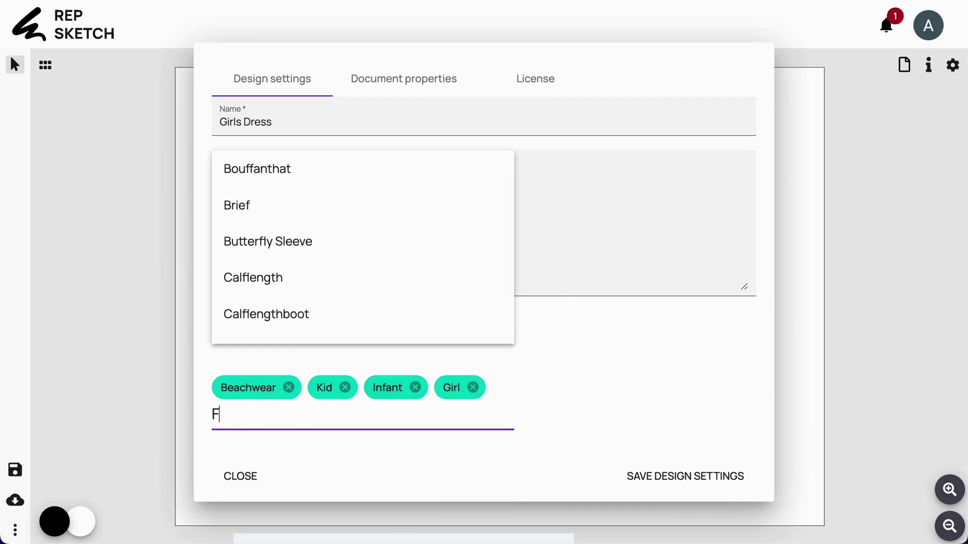
text(ESS)
key(Return)
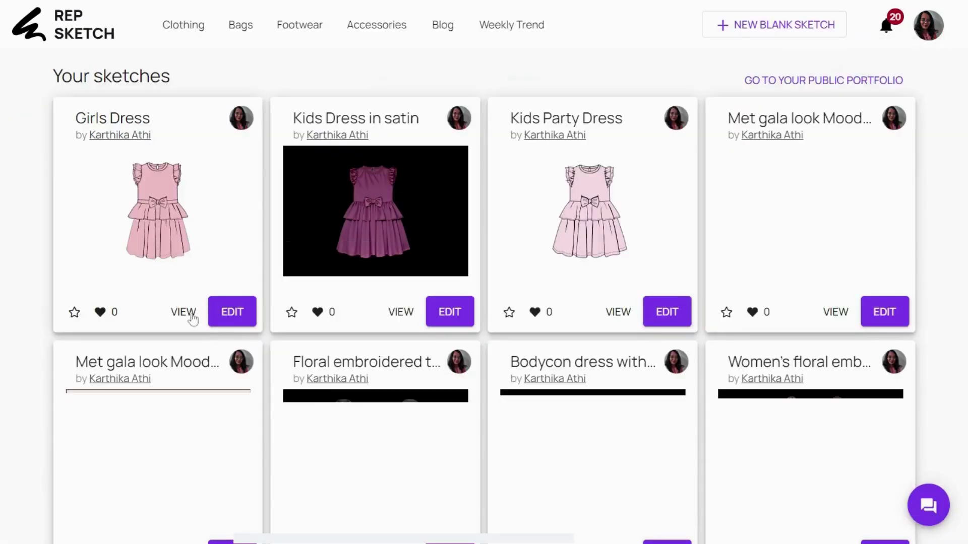
Step: Open the saved Girls Dress sketch and generate an AI image with the prompt "Photorealistic image of this 'Girls Dress in satin fabric'" using Model A, realistic
click(183, 313)
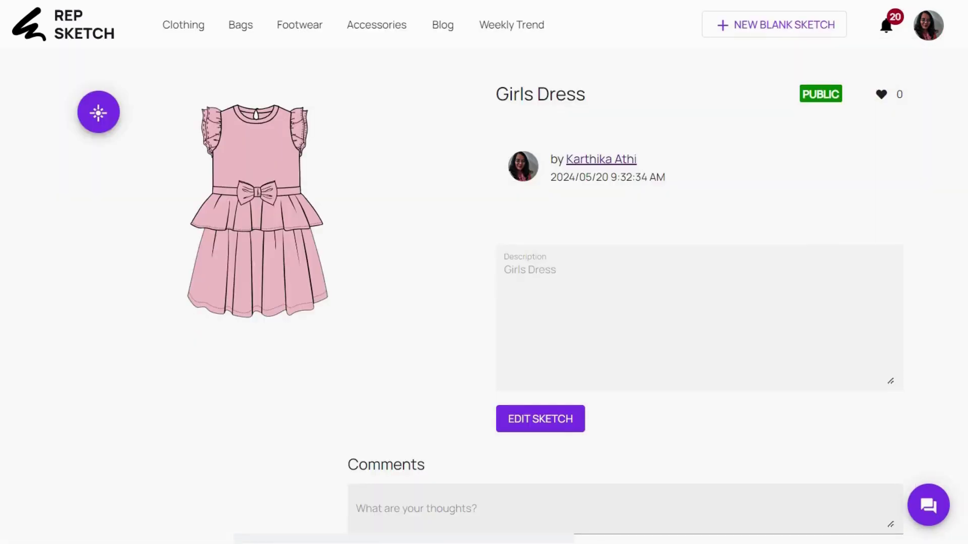
click(98, 113)
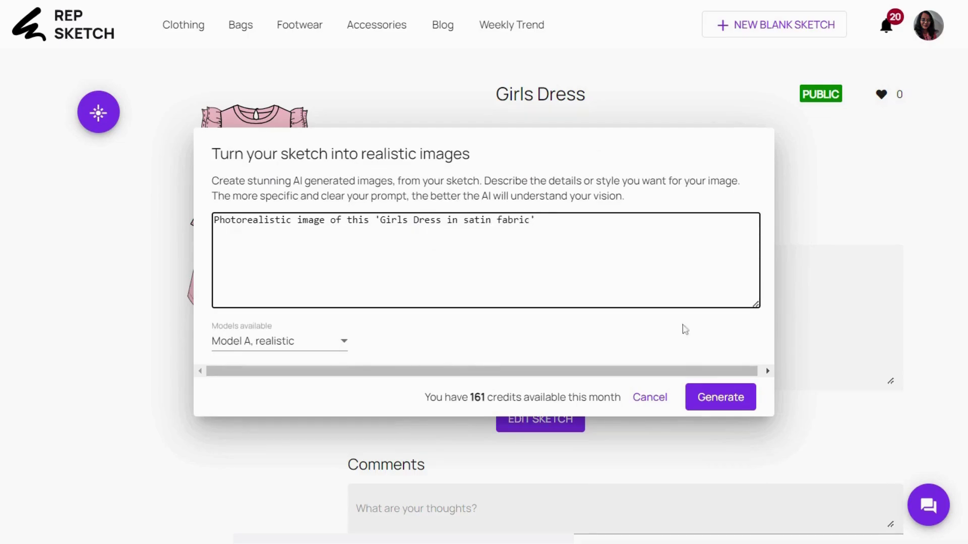
click(715, 399)
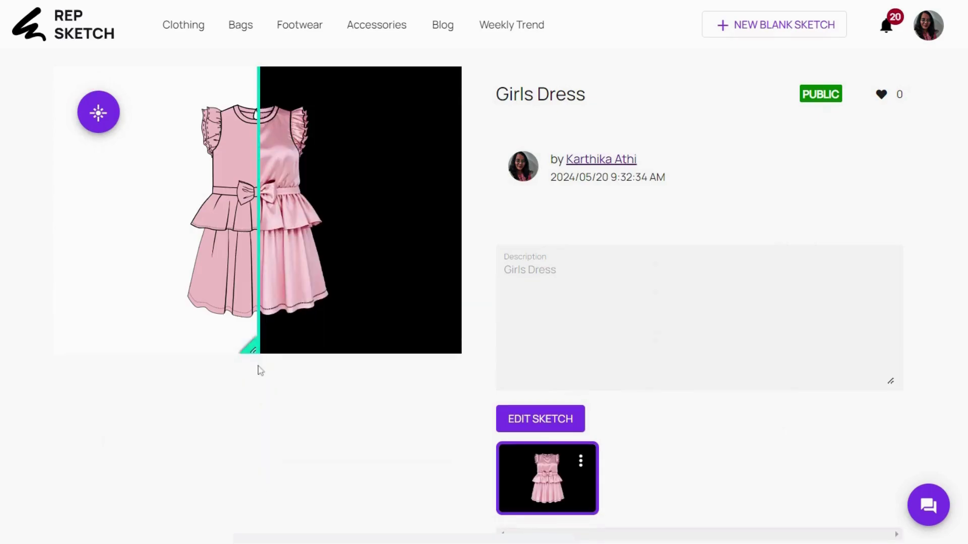
Step: Compare the sketch with the generated satin dress image using the comparison divider, and download the generated image
mouse_move(255, 349)
mouse_down()
mouse_move(130, 346)
mouse_move(427, 347)
mouse_move(121, 345)
mouse_move(400, 348)
mouse_up()
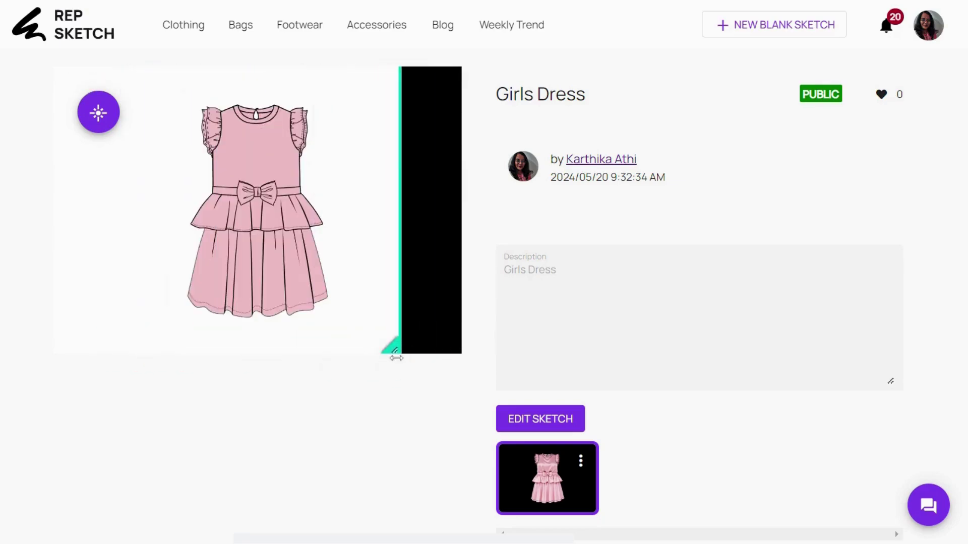
scroll(292, 459, down, 1)
click(580, 428)
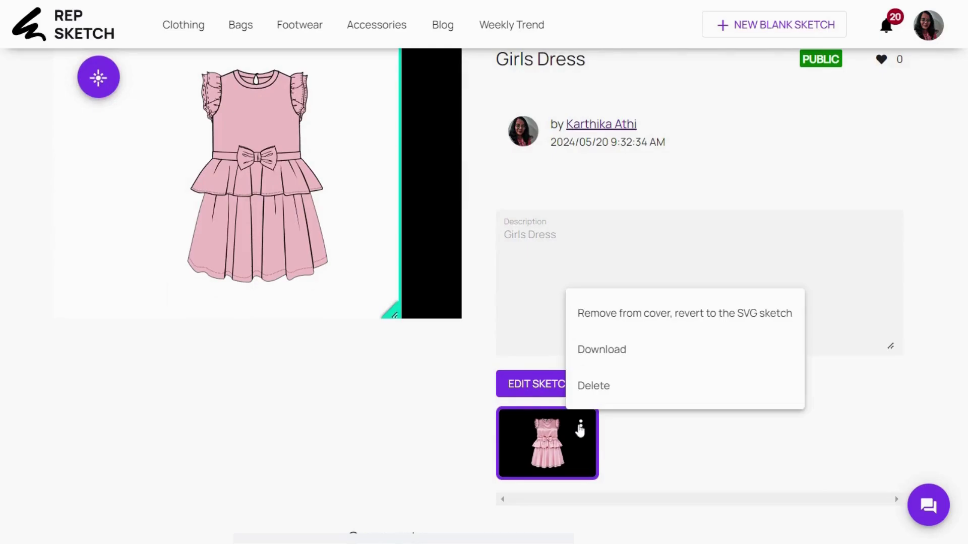
click(614, 351)
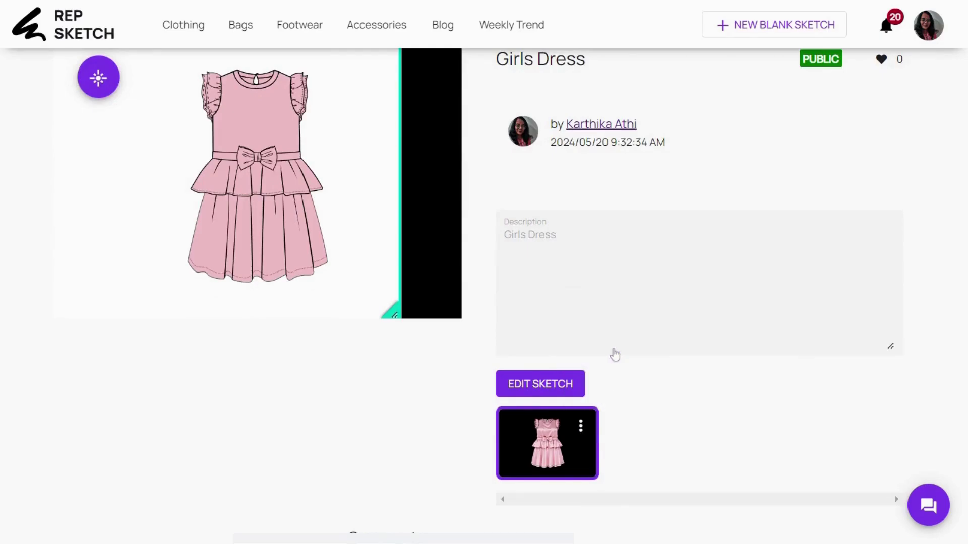